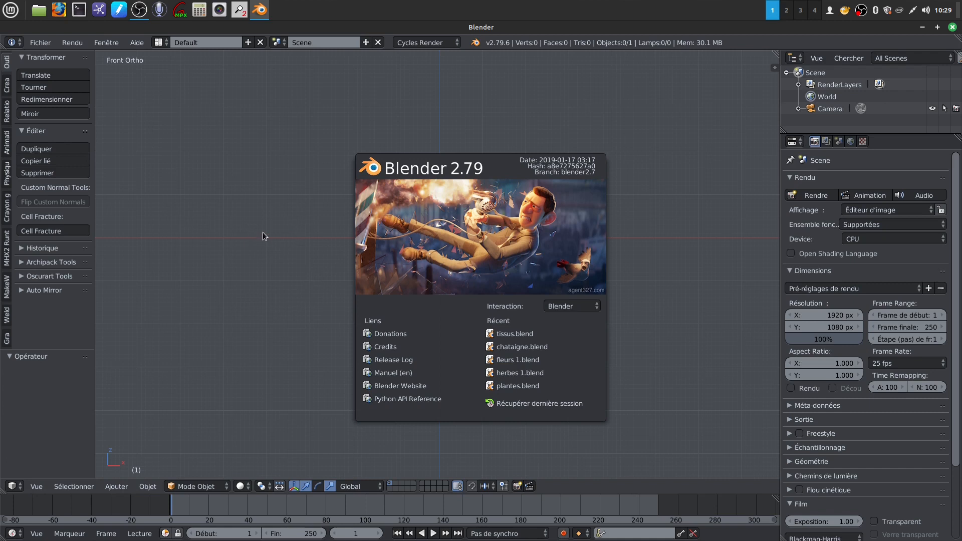
# - Add a cylinder mesh at the scene centre and enter Edit Mode on it
pyautogui.click(272, 242)
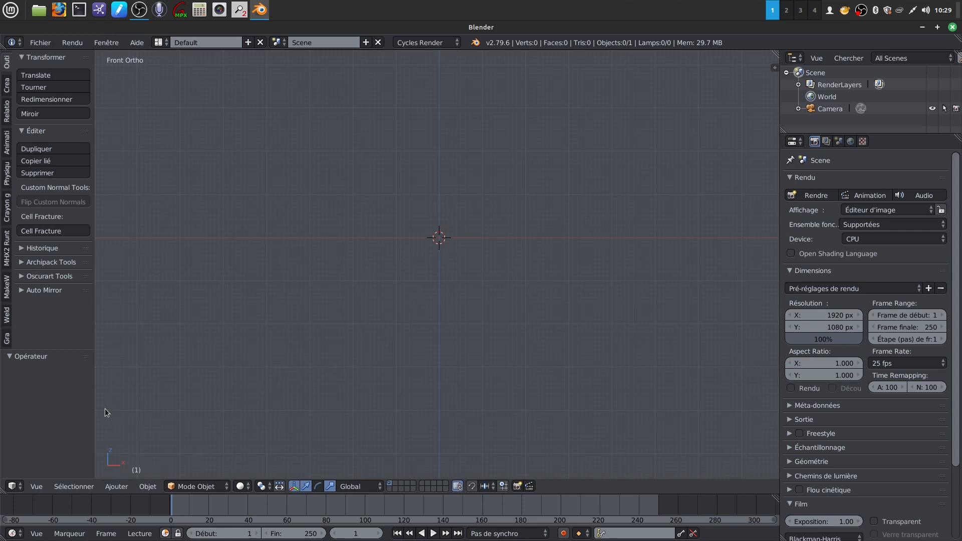
pyautogui.click(114, 487)
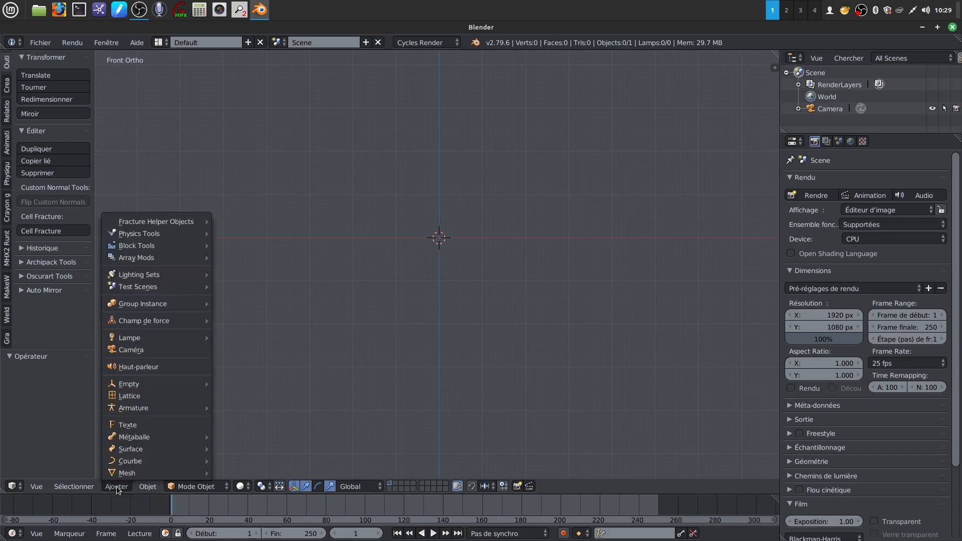
pyautogui.moveTo(127, 475)
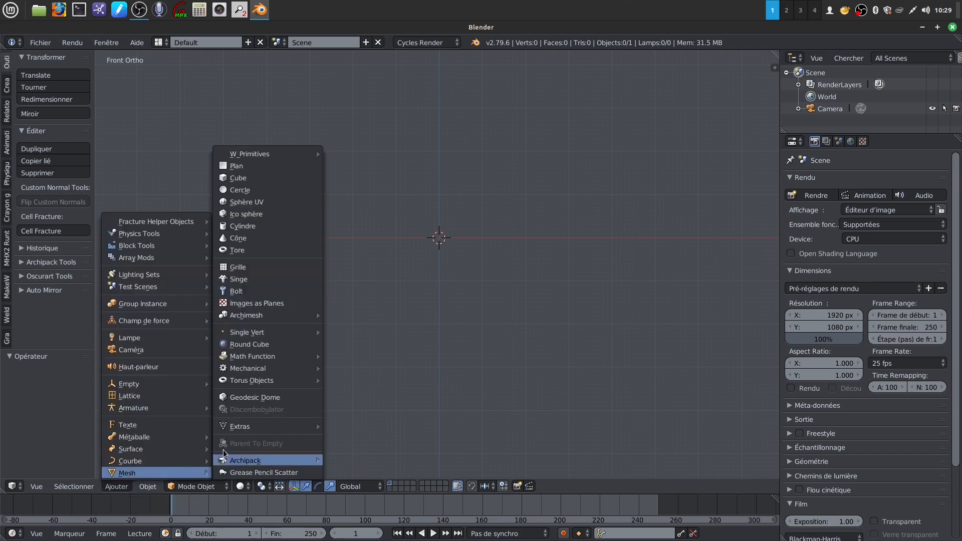
pyautogui.click(263, 227)
pyautogui.press('Tab')
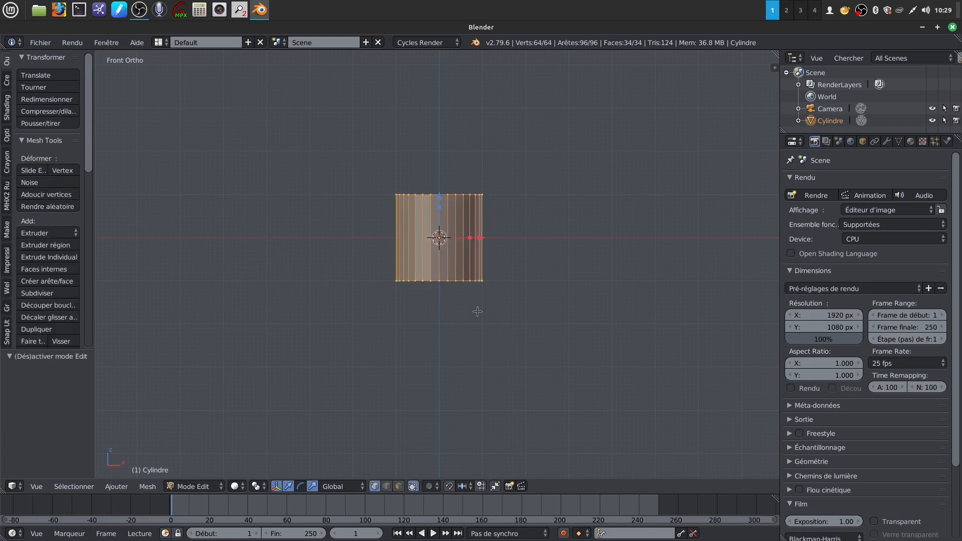
# - Rotate the cylinder's mesh 90° about X and 90° about Z so that it lies along the X axis
pyautogui.write('rx')
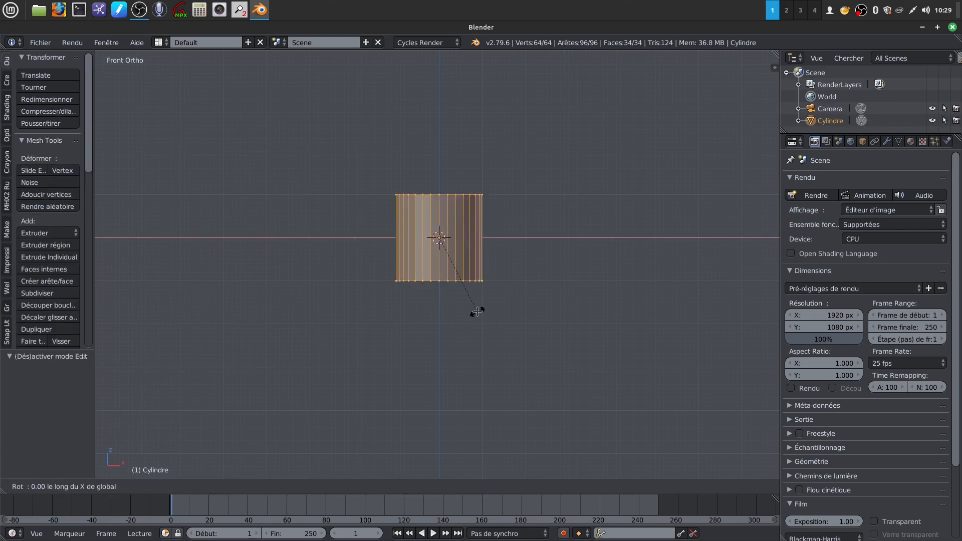
pyautogui.write('90')
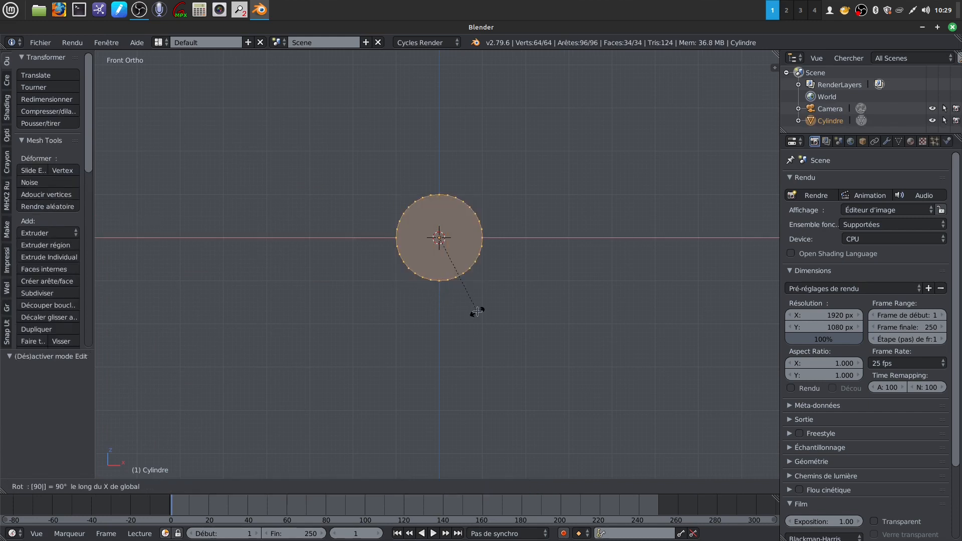
pyautogui.press('Return')
pyautogui.write('rz90')
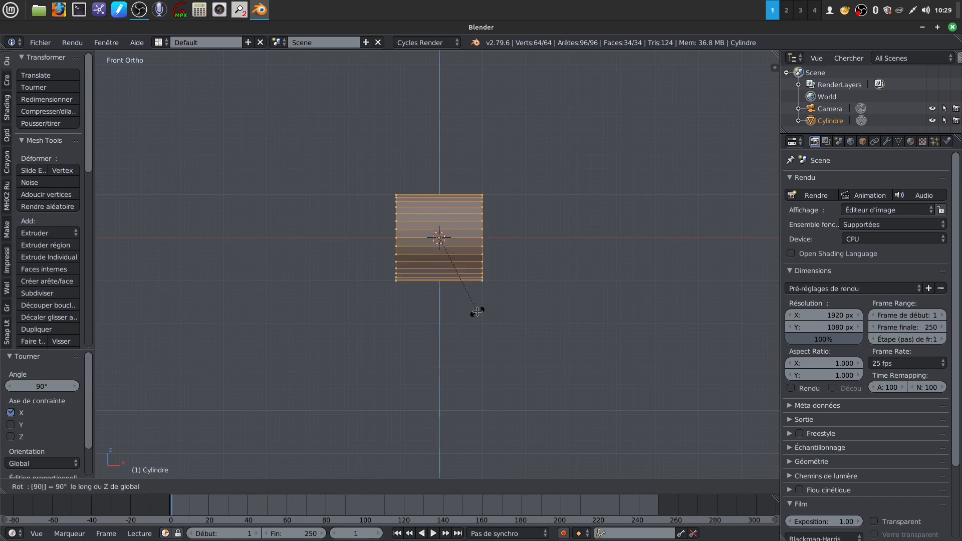
pyautogui.press('Return')
# - Stretch the cylinder's mesh along the X axis by a factor of about 2.217
pyautogui.keyDown('shift'); pyautogui.moveTo(477, 311); pyautogui.dragTo(441, 329, button='middle'); pyautogui.keyUp('shift')
pyautogui.scroll(1, 448, 353)
pyautogui.keyDown('shift'); pyautogui.moveTo(438, 295); pyautogui.dragTo(449, 272, button='middle'); pyautogui.keyUp('shift')
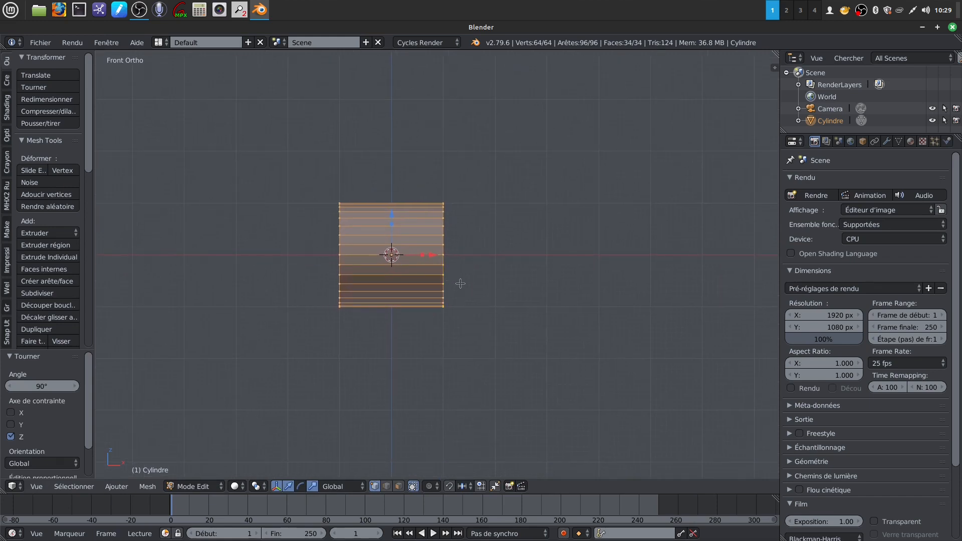
pyautogui.press('s')
pyautogui.press('x')
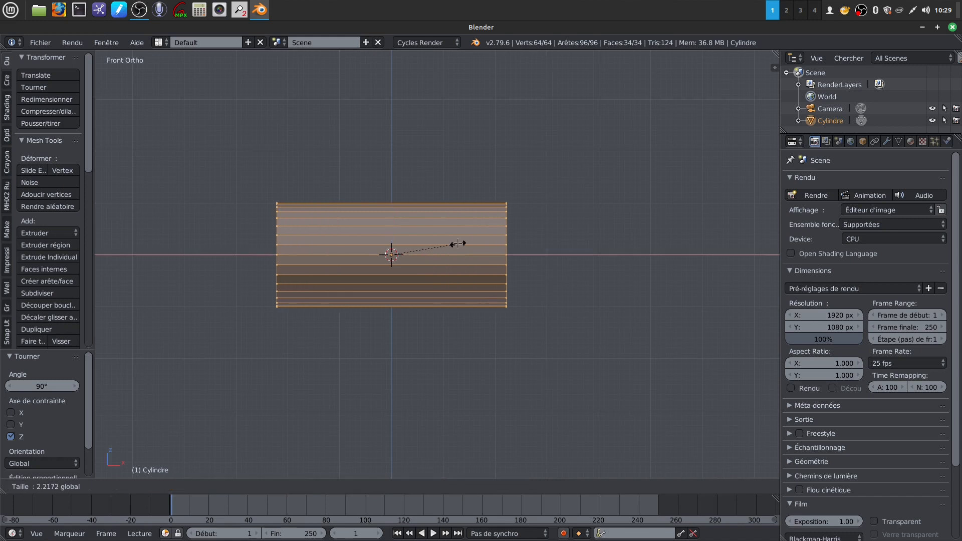
pyautogui.click(458, 245)
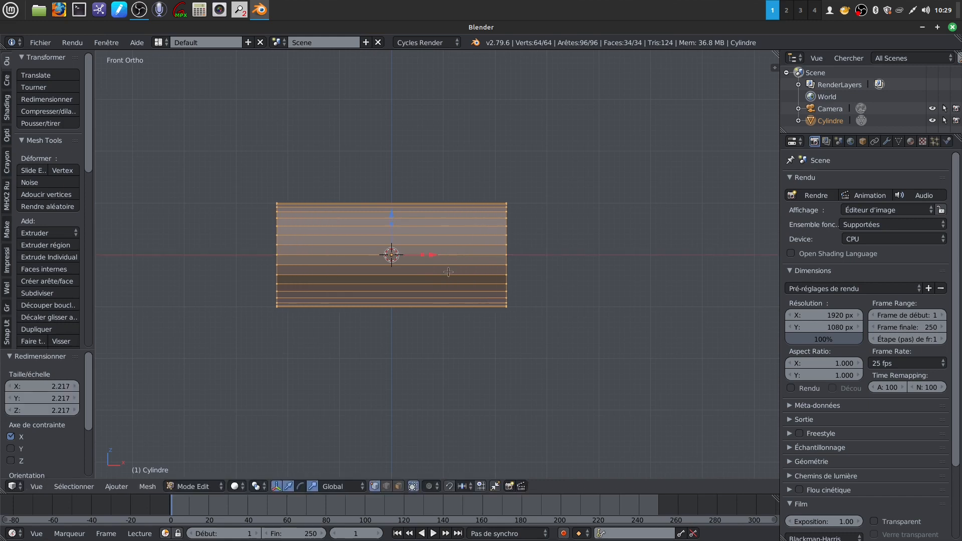
# - Cut one edge loop around the cylinder and slide it partway from the middle toward the +X end
pyautogui.hotkey('ctrl', 'r')
pyautogui.click(449, 272)
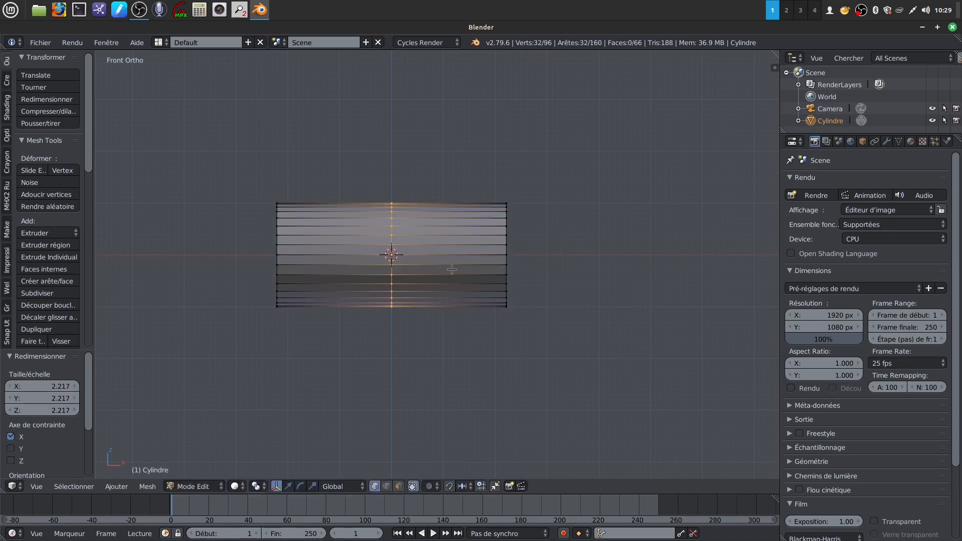
pyautogui.click(487, 246)
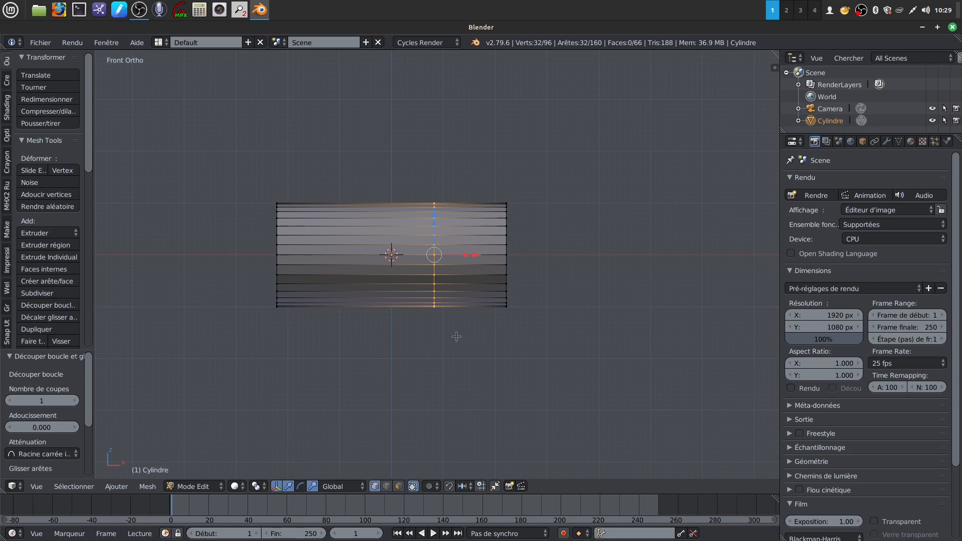
# - Snap the 3D cursor to the selected edge loop and return to Object Mode
pyautogui.moveTo(517, 257); pyautogui.dragTo(472, 254, button='middle')
pyautogui.click(456, 260)
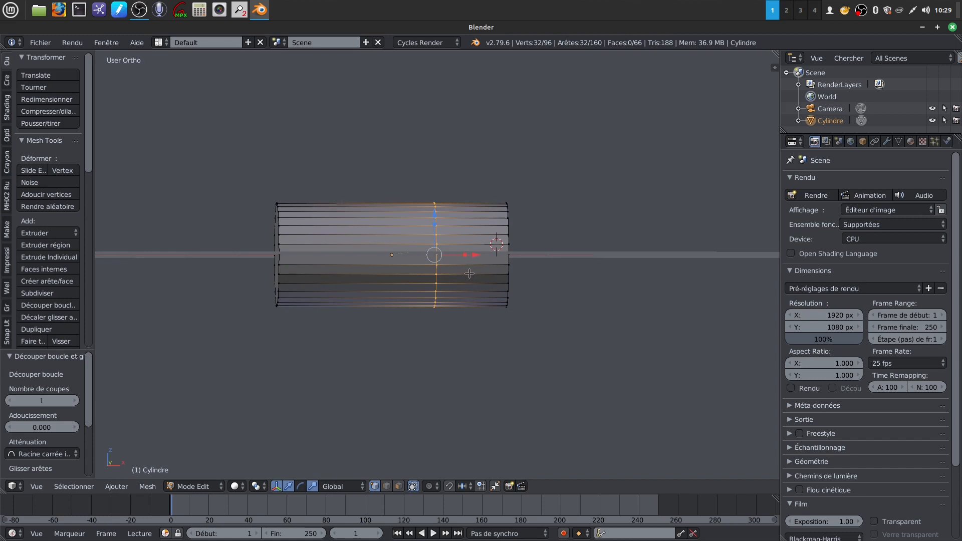
pyautogui.hotkey('shift', 's')
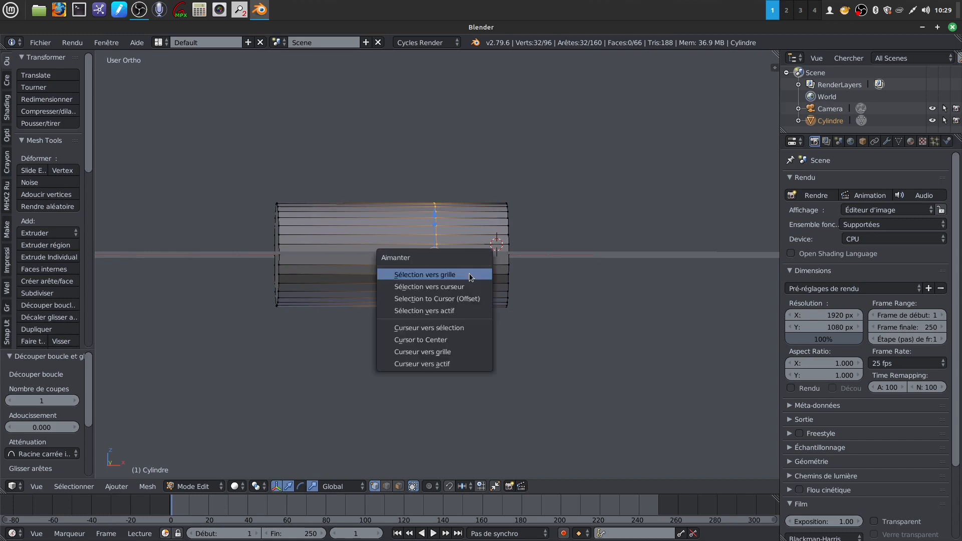
pyautogui.click(472, 327)
pyautogui.moveTo(488, 297); pyautogui.dragTo(502, 258, button='middle')
pyautogui.press('Tab')
pyautogui.press('Tab')
pyautogui.press('Tab')
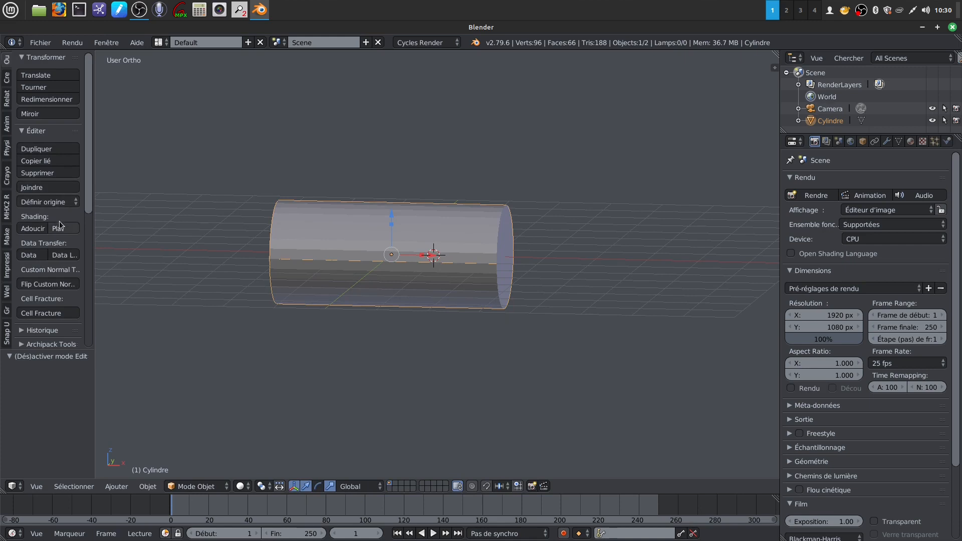
# - Add a plain axes empty at the 3D cursor inside the cylinder and set its radius to about 1.78
pyautogui.click(120, 487)
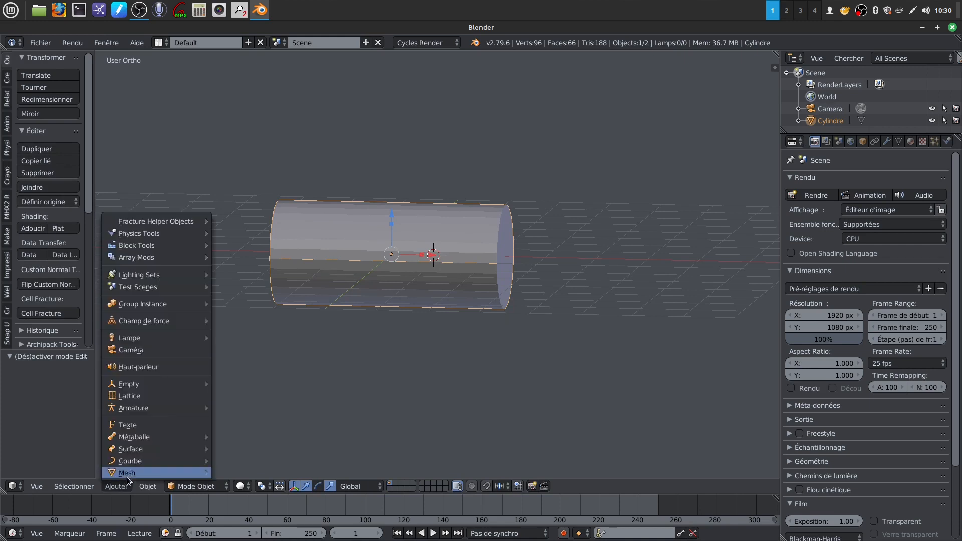
pyautogui.moveTo(129, 384)
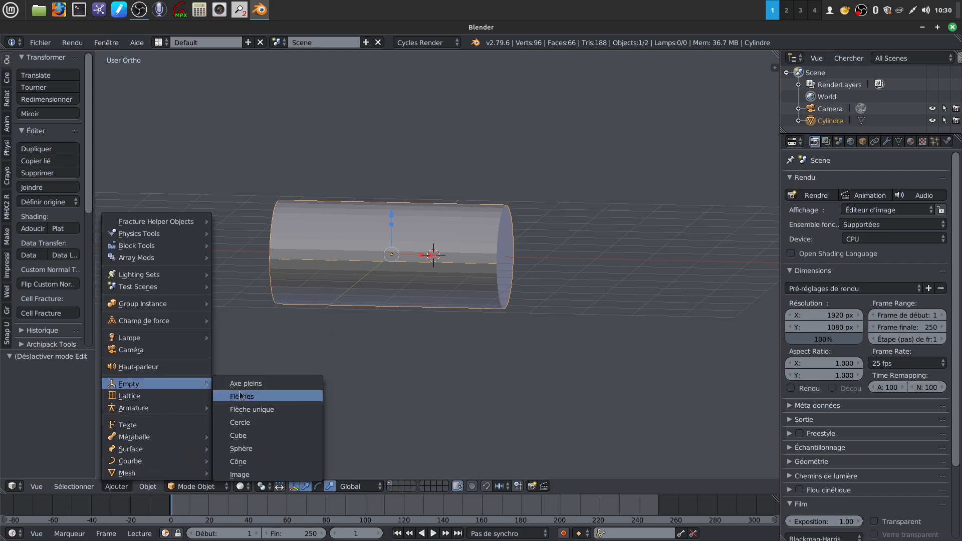
pyautogui.click(257, 383)
pyautogui.moveTo(20, 415); pyautogui.dragTo(126, 410)
pyautogui.moveTo(266, 346); pyautogui.dragTo(335, 346, button='middle')
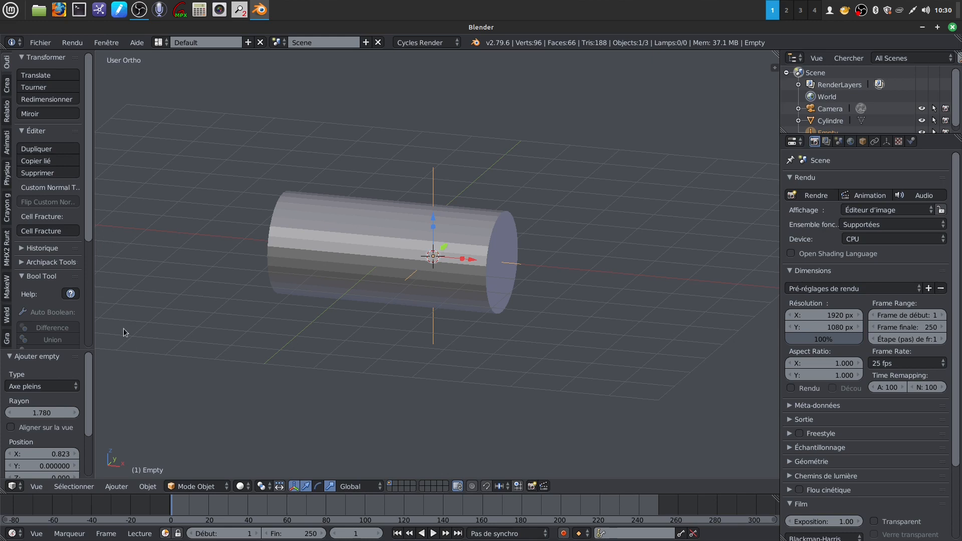
# - Add a UV sphere at the 3D cursor and move it about 4.175 along X, beyond the cylinder's end
pyautogui.click(109, 486)
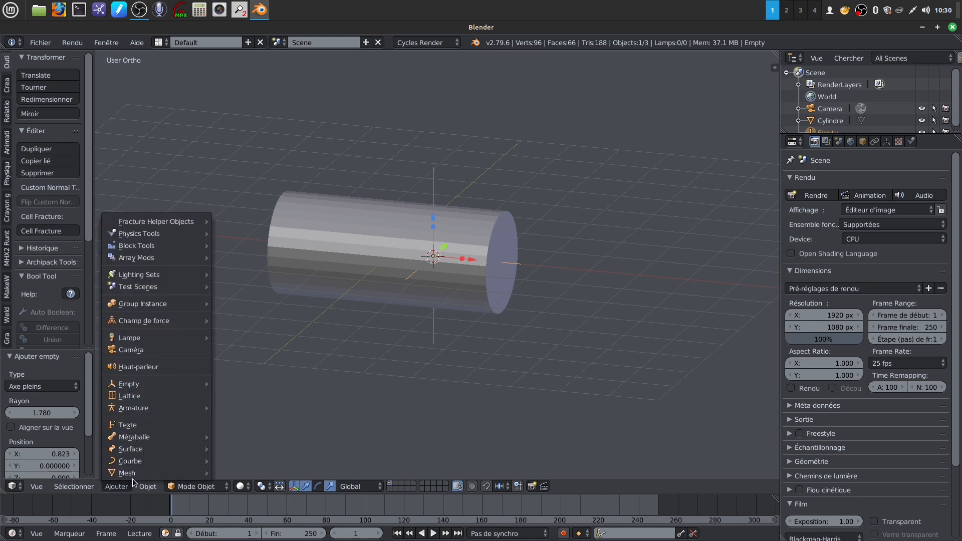
pyautogui.moveTo(128, 480)
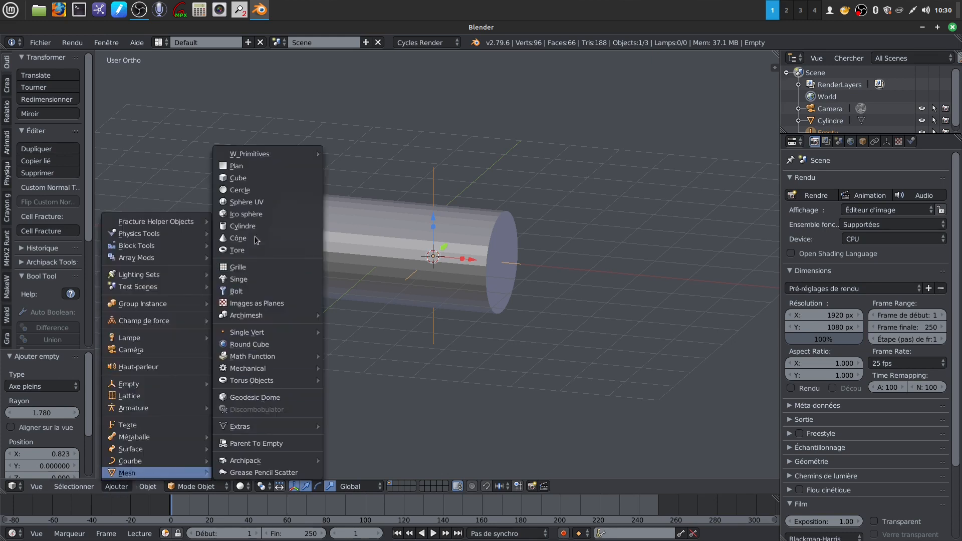
pyautogui.click(255, 204)
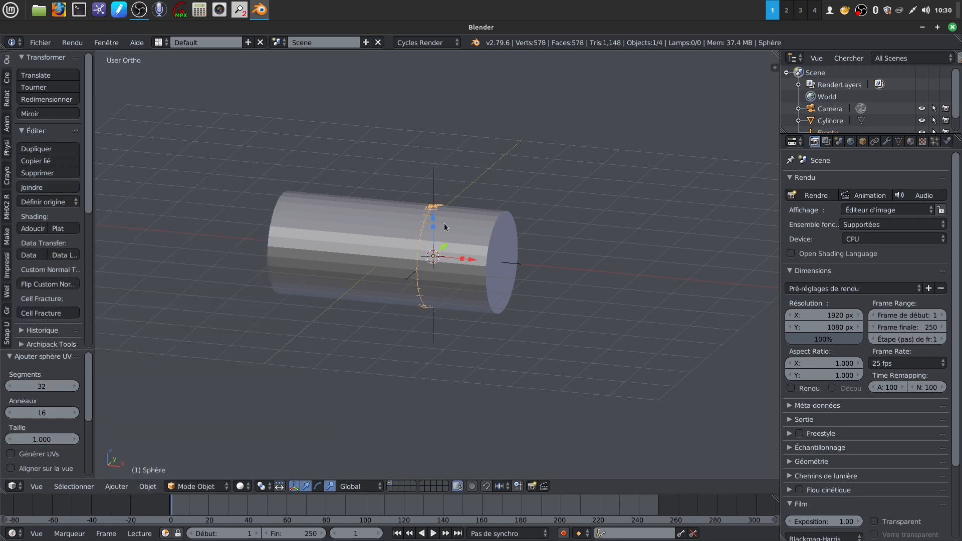
pyautogui.moveTo(476, 259); pyautogui.dragTo(679, 277)
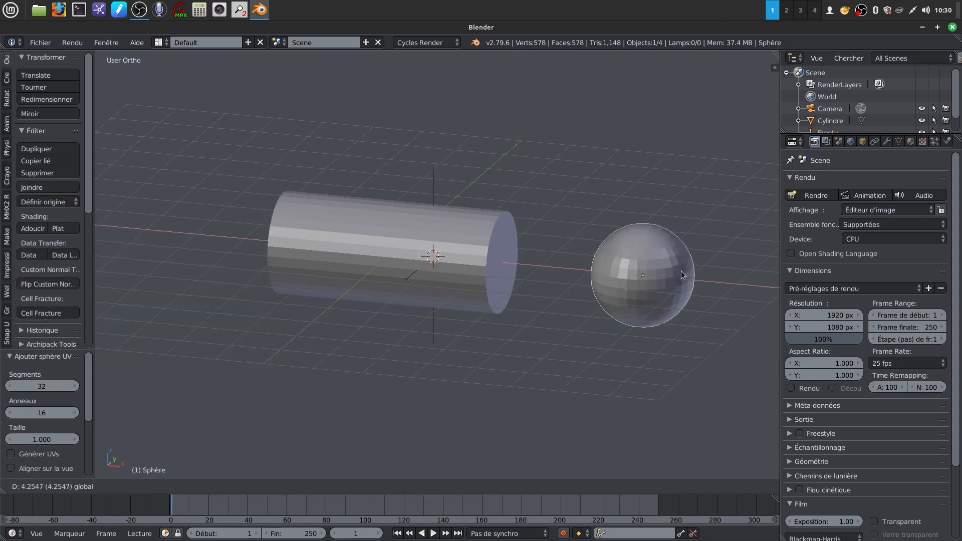
# - Scale the sphere's mesh down in Edit Mode to about 0.118 of its size
pyautogui.keyDown('shift'); pyautogui.moveTo(628, 273); pyautogui.dragTo(485, 263, button='middle'); pyautogui.keyUp('shift')
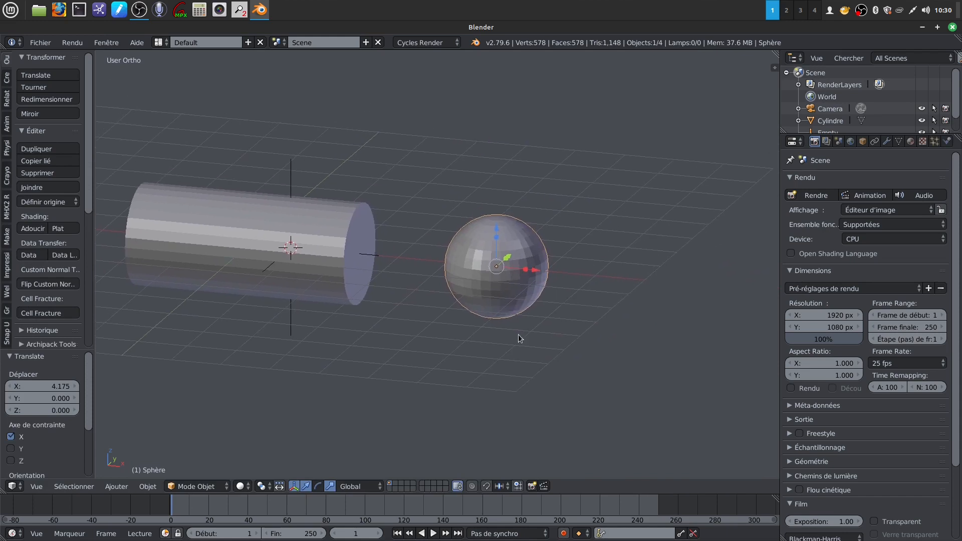
pyautogui.scroll(3, 522, 333)
pyautogui.keyDown('shift'); pyautogui.moveTo(524, 295); pyautogui.dragTo(502, 302, button='middle'); pyautogui.keyUp('shift')
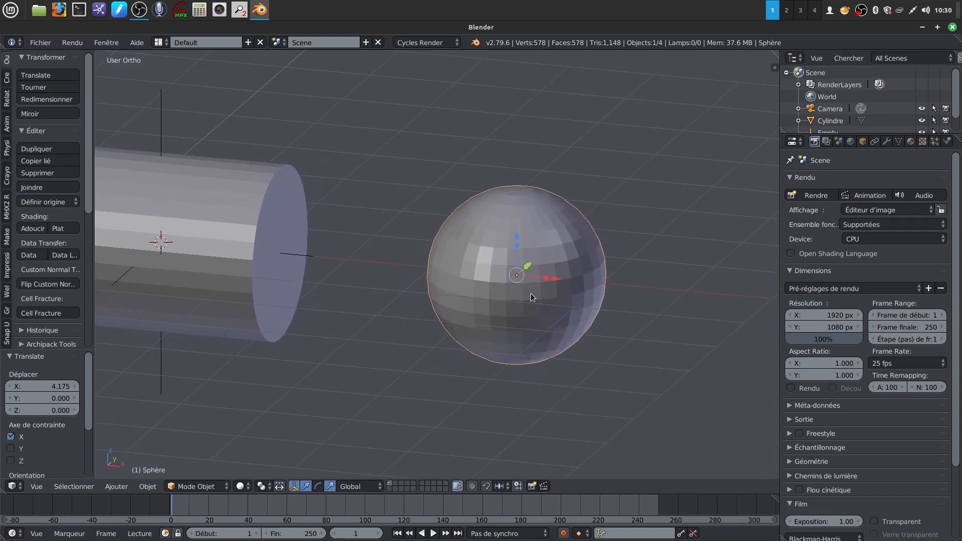
pyautogui.press('Tab')
pyautogui.press('s')
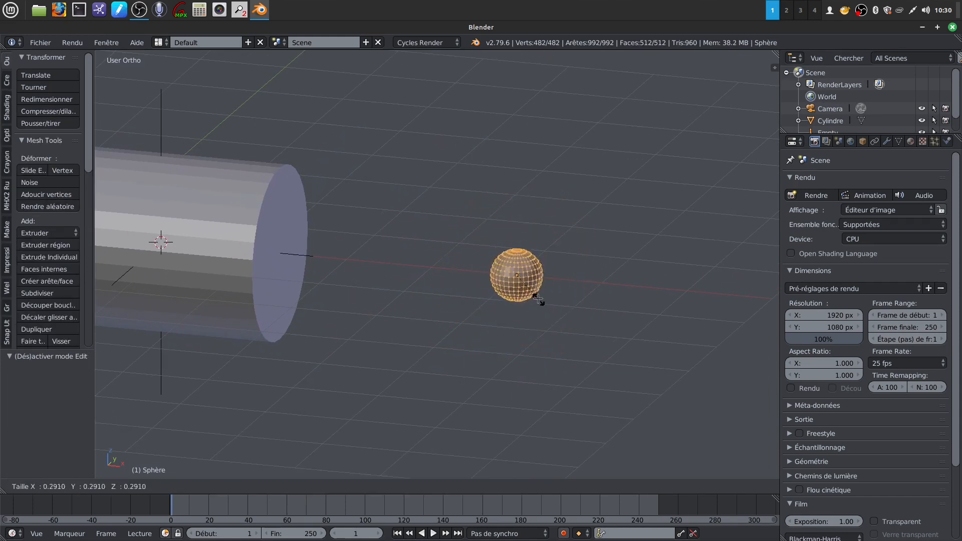
pyautogui.click(522, 287)
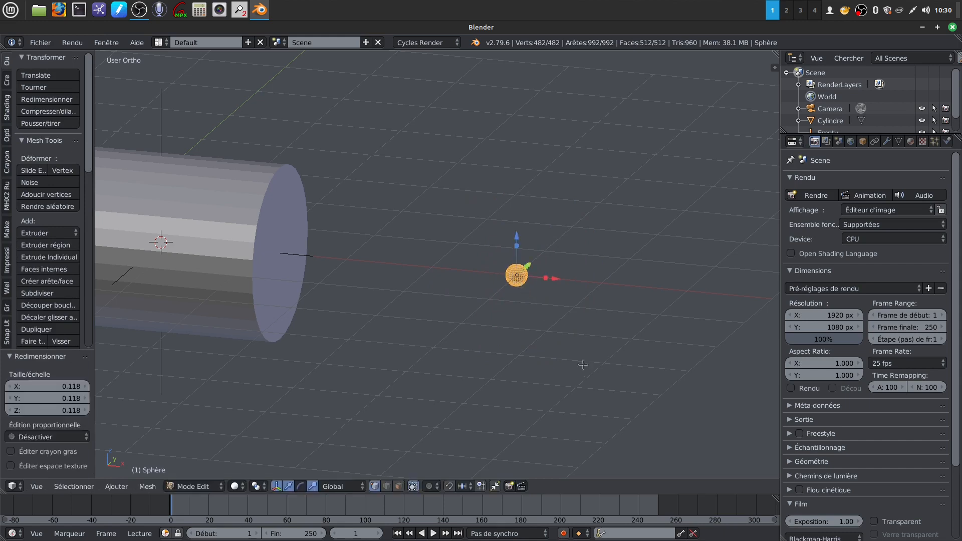
# - In face select mode, delete the two face loops directly below and above the sphere's equator
pyautogui.scroll(3, 521, 287)
pyautogui.keyDown('shift'); pyautogui.moveTo(636, 317); pyautogui.dragTo(400, 312, button='middle'); pyautogui.keyUp('shift')
pyautogui.scroll(10, 400, 312)
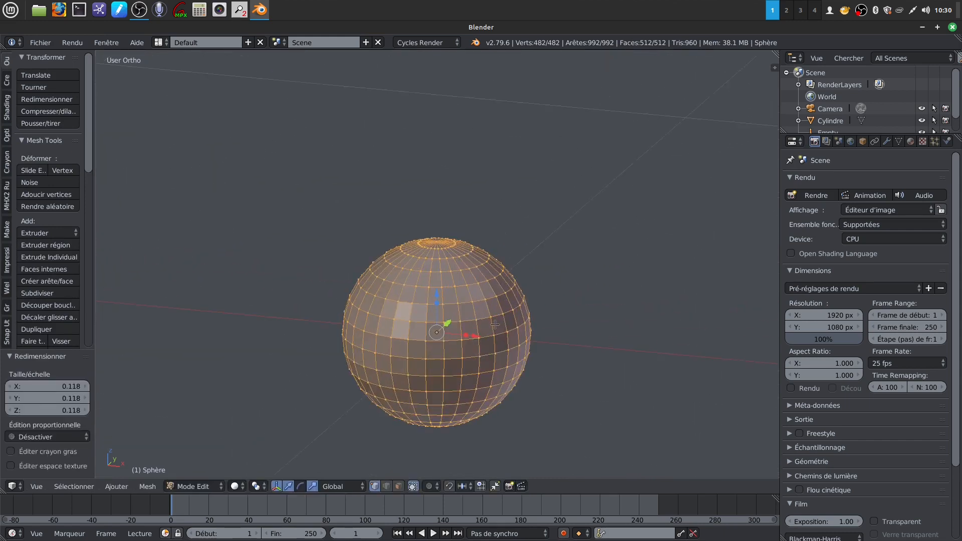
pyautogui.scroll(-5, 477, 267)
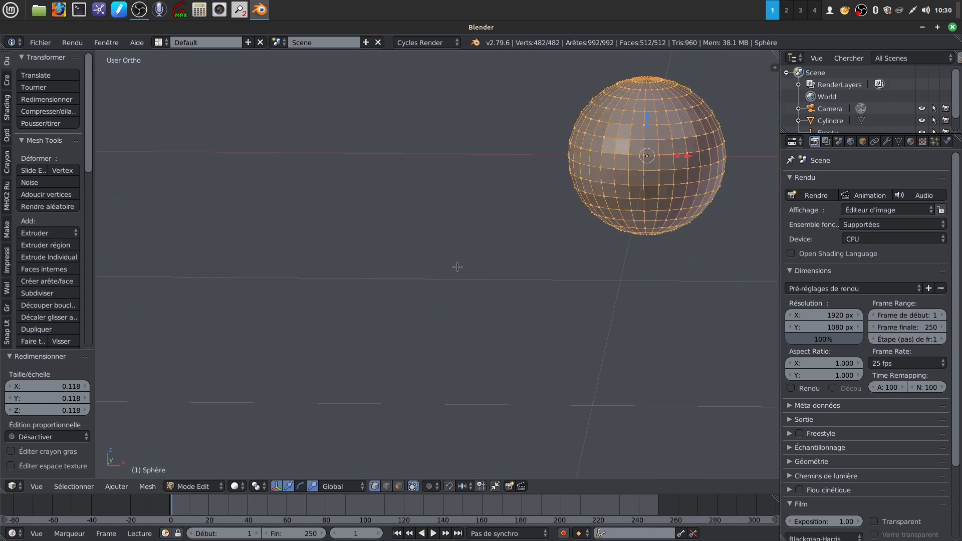
pyautogui.keyDown('shift'); pyautogui.moveTo(478, 247); pyautogui.dragTo(365, 289, button='middle'); pyautogui.keyUp('shift')
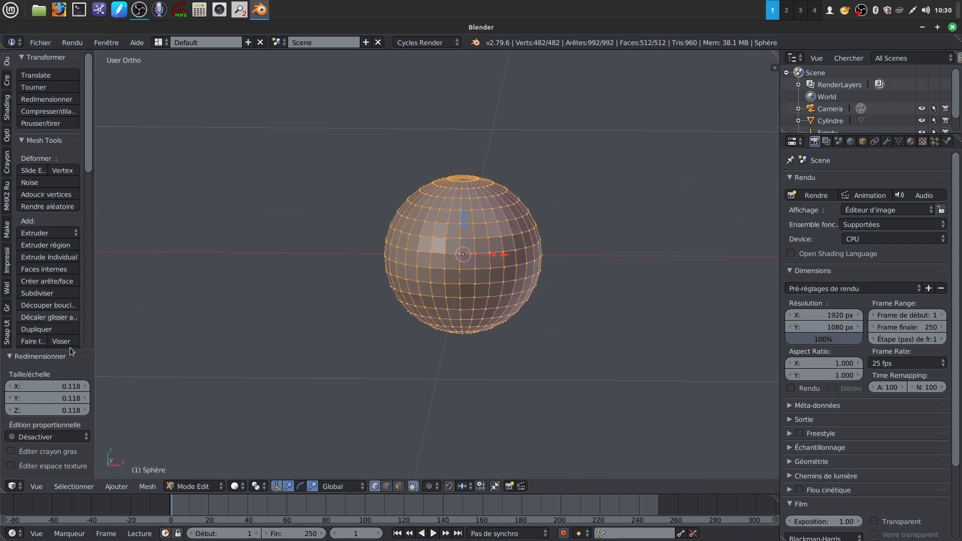
pyautogui.click(399, 487)
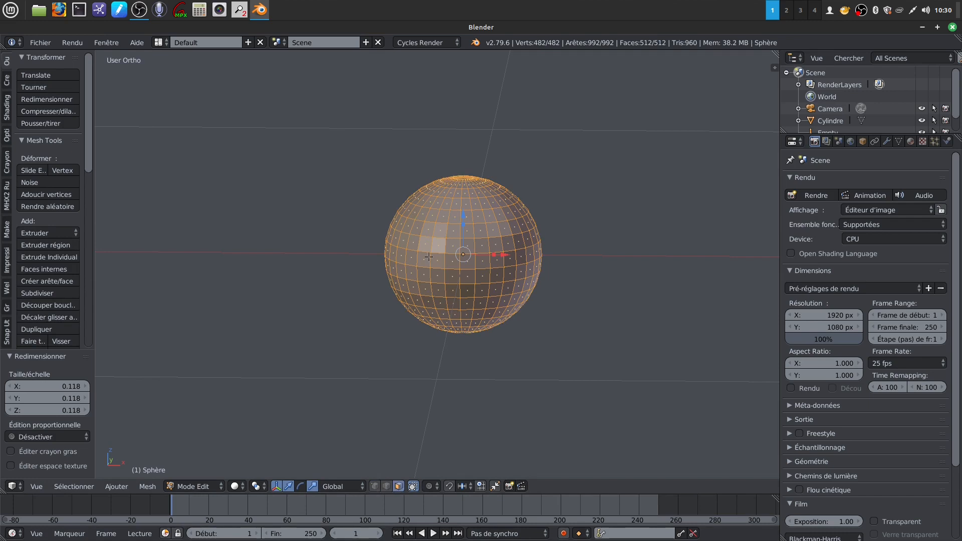
pyautogui.keyDown('alt'); pyautogui.click(442, 275); pyautogui.keyUp('alt')
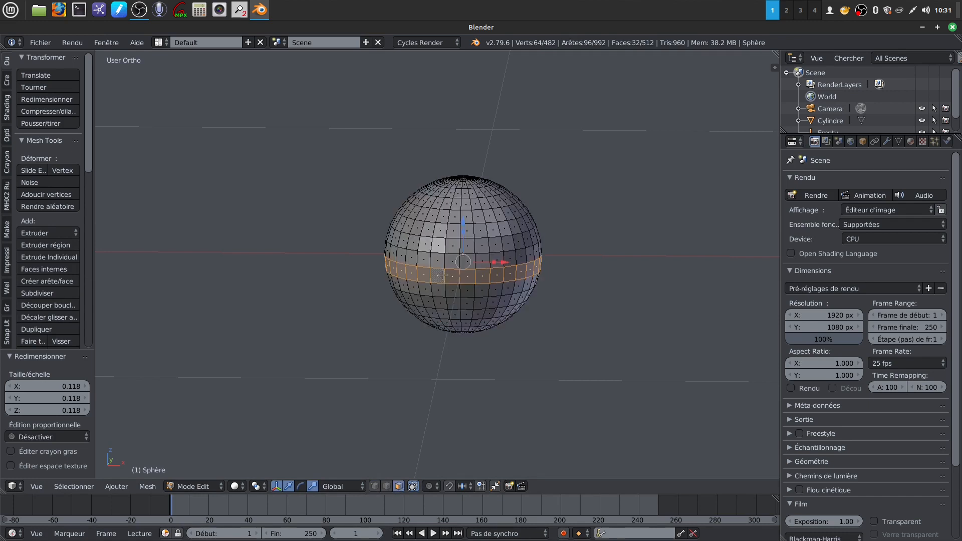
pyautogui.press('x')
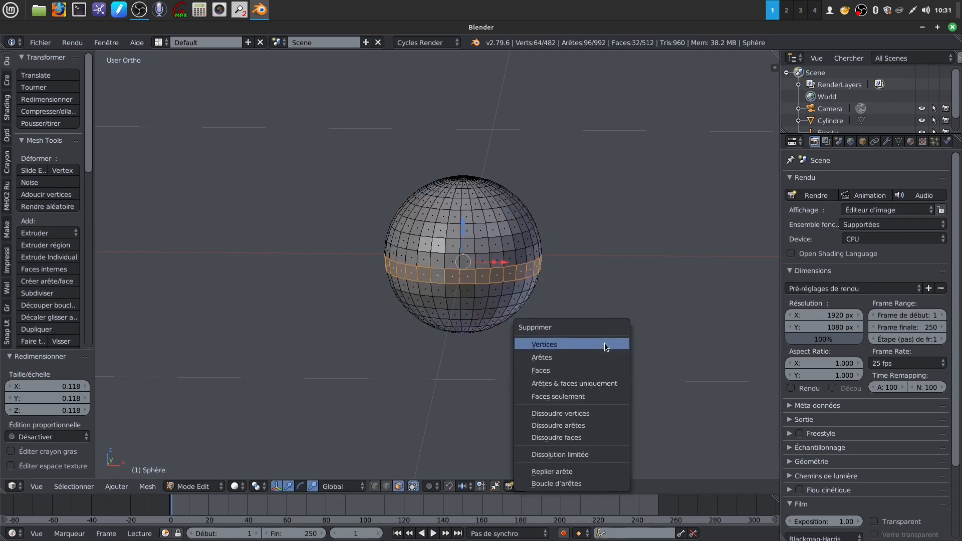
pyautogui.click(585, 370)
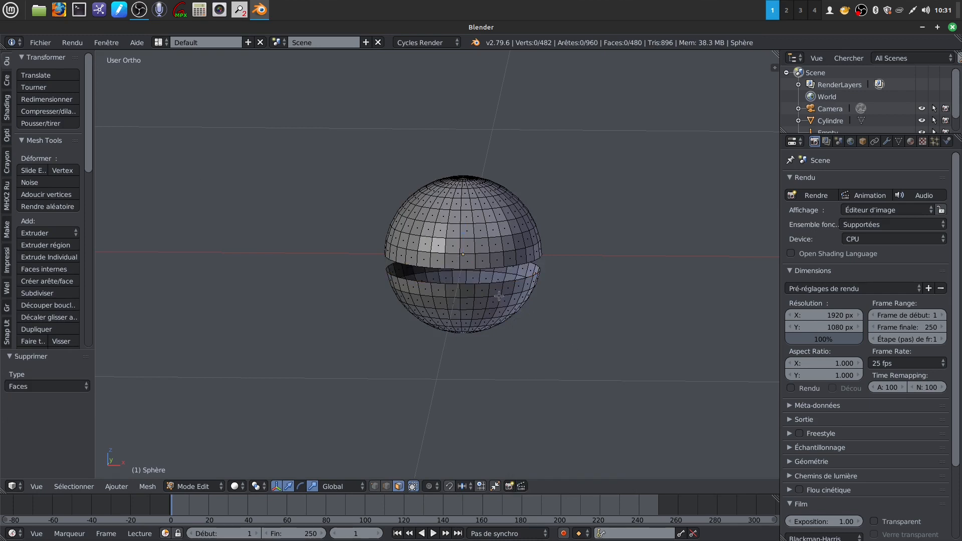
pyautogui.keyDown('alt'); pyautogui.click(490, 265); pyautogui.keyUp('alt')
pyautogui.press('x')
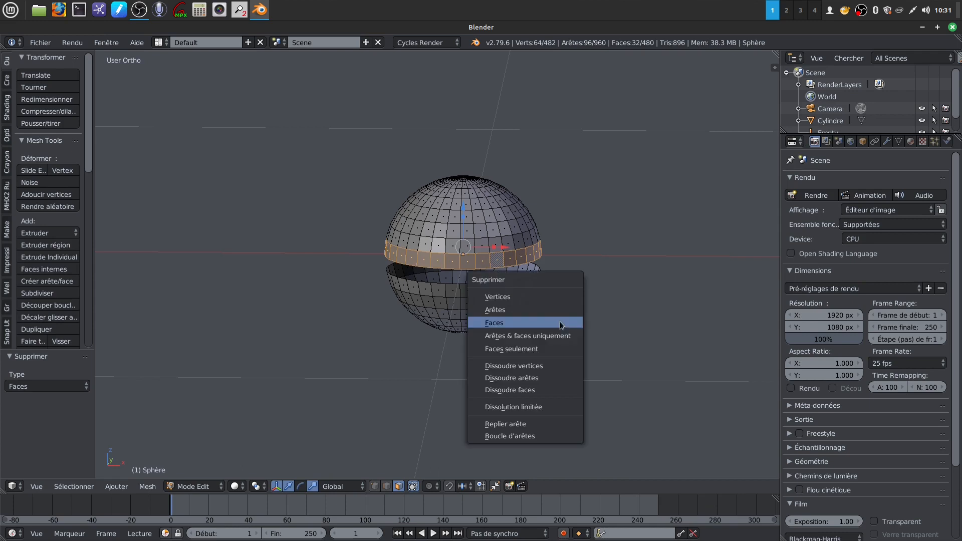
pyautogui.click(560, 325)
# - Select all linked faces of the sphere's lower cap and delete them
pyautogui.click(494, 289)
pyautogui.rightClick(495, 290)
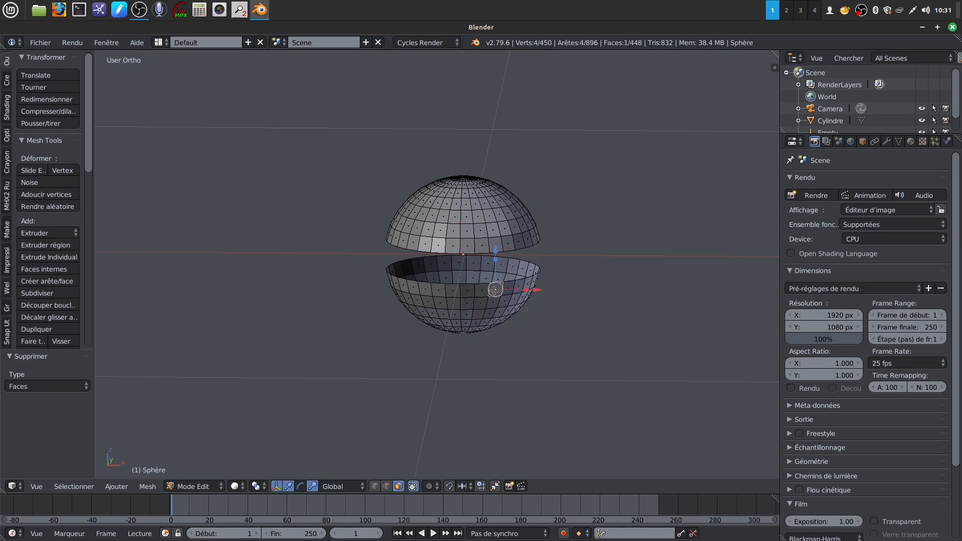
pyautogui.hotkey('ctrl', 'l')
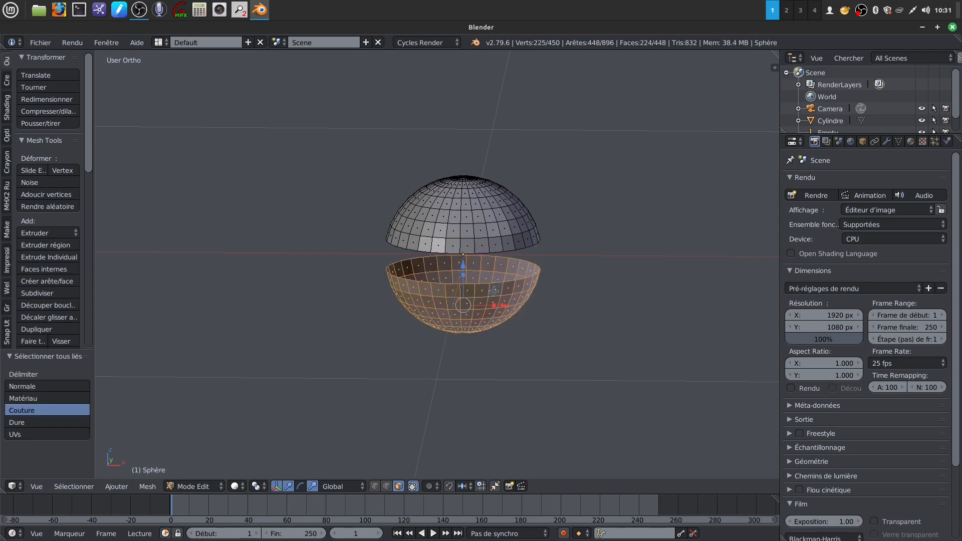
pyautogui.press('x')
pyautogui.click(482, 293)
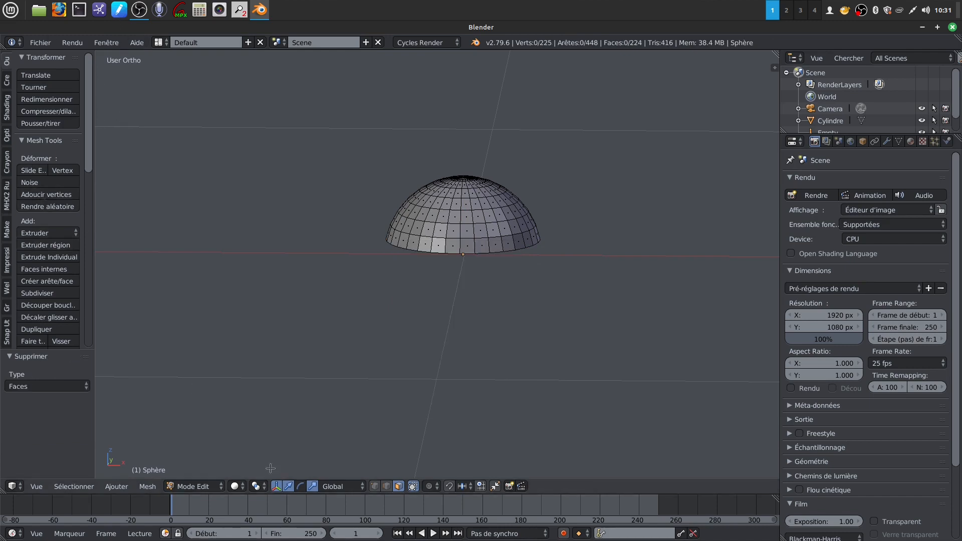
# - In edge select mode, select the edge loop around the remaining cap's open rim, extrude it and scale the new edges
pyautogui.click(387, 486)
pyautogui.keyDown('alt'); pyautogui.rightClick(439, 254); pyautogui.keyUp('alt')
pyautogui.moveTo(468, 277)
pyautogui.mouseDown(button='middle')
pyautogui.moveTo(468, 262)
pyautogui.moveTo(461, 284)
pyautogui.moveTo(462, 268)
pyautogui.mouseUp(button='middle')
pyautogui.scroll(-3, 463, 284)
pyautogui.scroll(1, 462, 285)
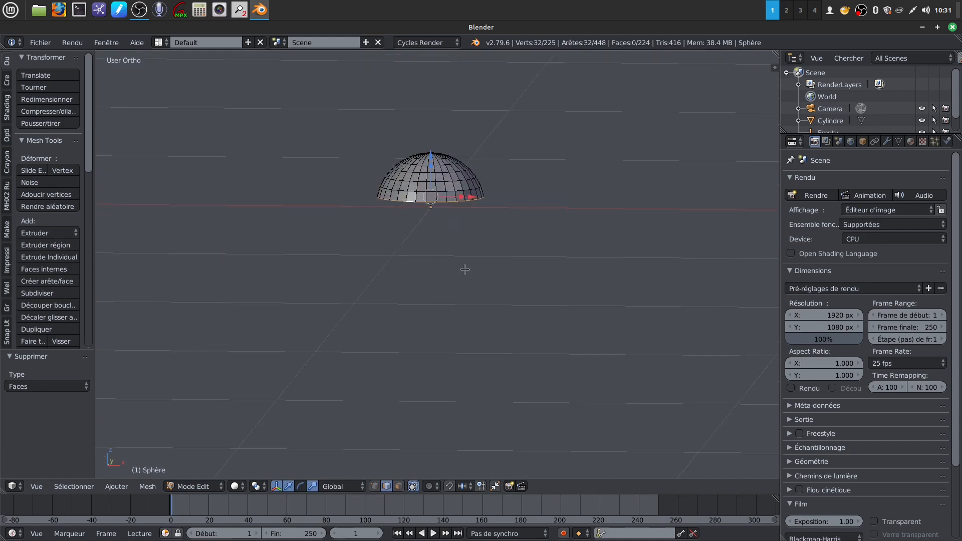
pyautogui.press('e')
pyautogui.press('s')
pyautogui.click(467, 253)
# - Leave Edit Mode and exit local view to bring the cylinder and the empty back beside the cap
pyautogui.scroll(-2, 451, 254)
pyautogui.keyDown('shift'); pyautogui.moveTo(448, 253); pyautogui.dragTo(498, 256, button='middle'); pyautogui.keyUp('shift')
pyautogui.press('Tab')
pyautogui.press('KP_Divide')
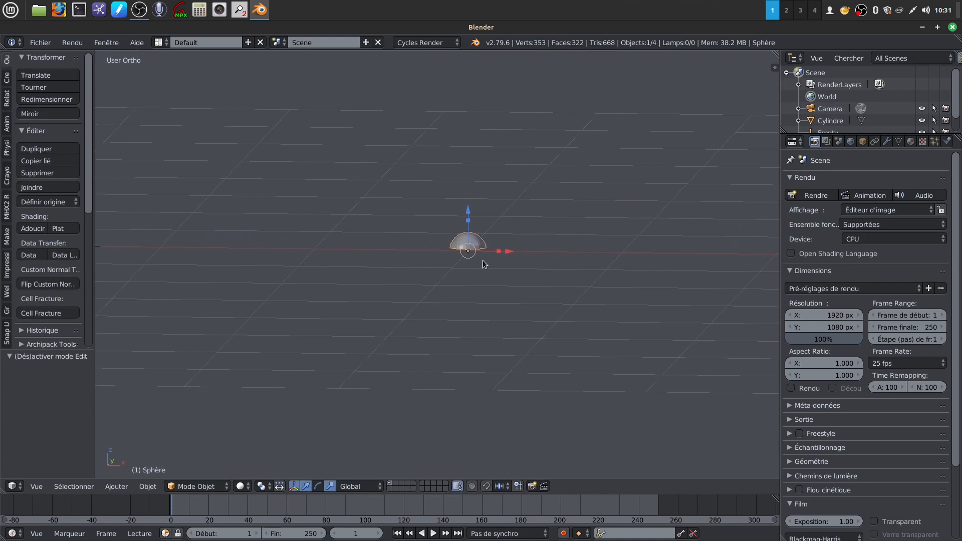
pyautogui.keyDown('shift'); pyautogui.moveTo(479, 277); pyautogui.dragTo(565, 303, button='middle'); pyautogui.keyUp('shift')
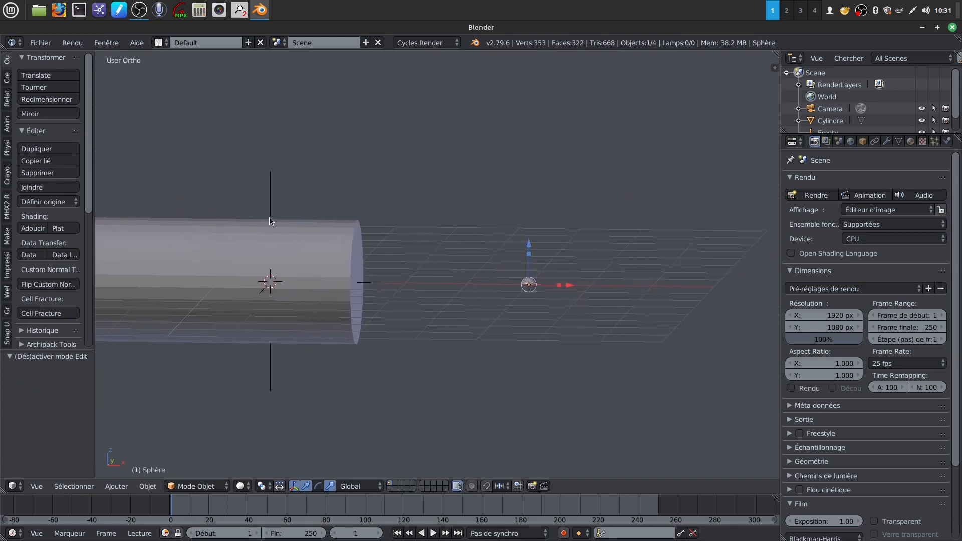
pyautogui.keyDown('shift'); pyautogui.moveTo(413, 234); pyautogui.dragTo(440, 252, button='middle'); pyautogui.keyUp('shift')
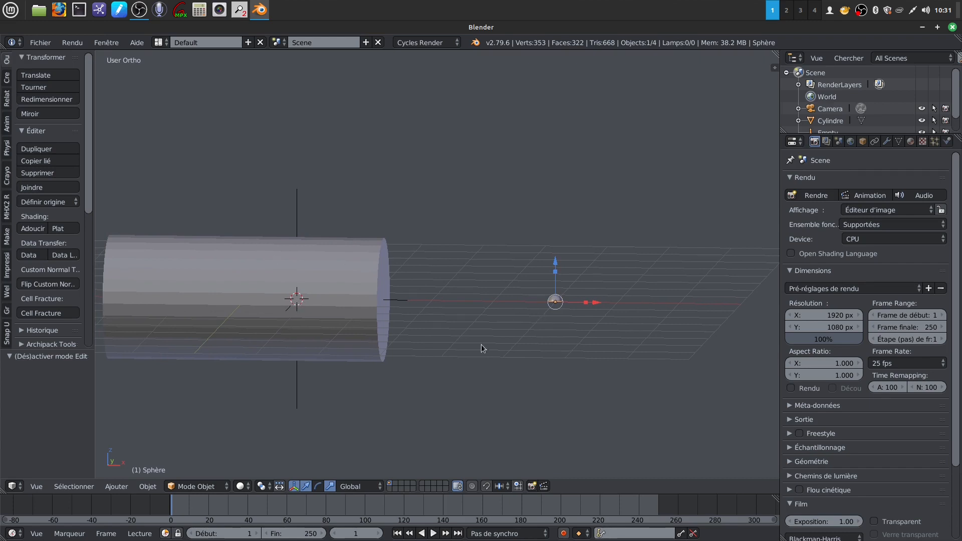
# - Snap the cap to the 3D cursor inside the cylinder
pyautogui.press('Tab')
pyautogui.press('Tab')
pyautogui.hotkey('shift', 's')
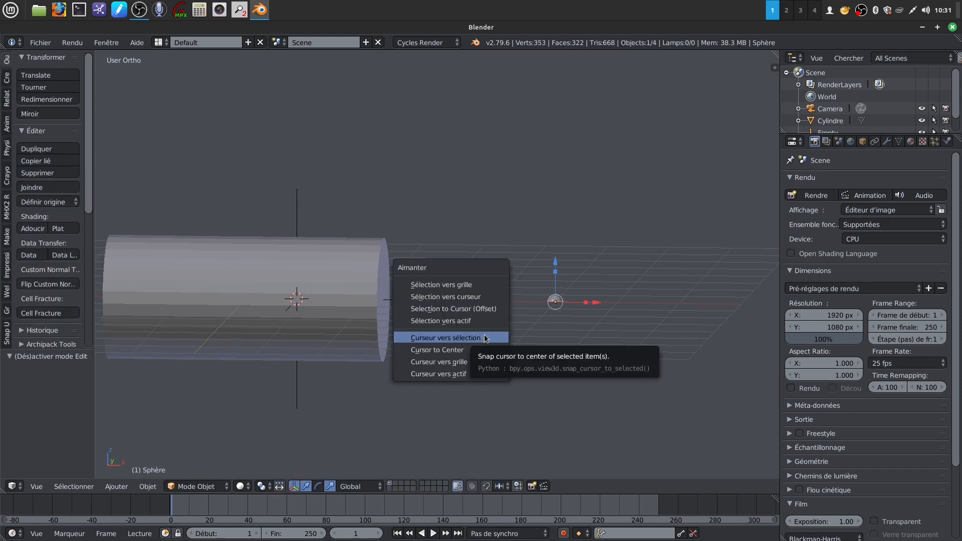
pyautogui.click(479, 297)
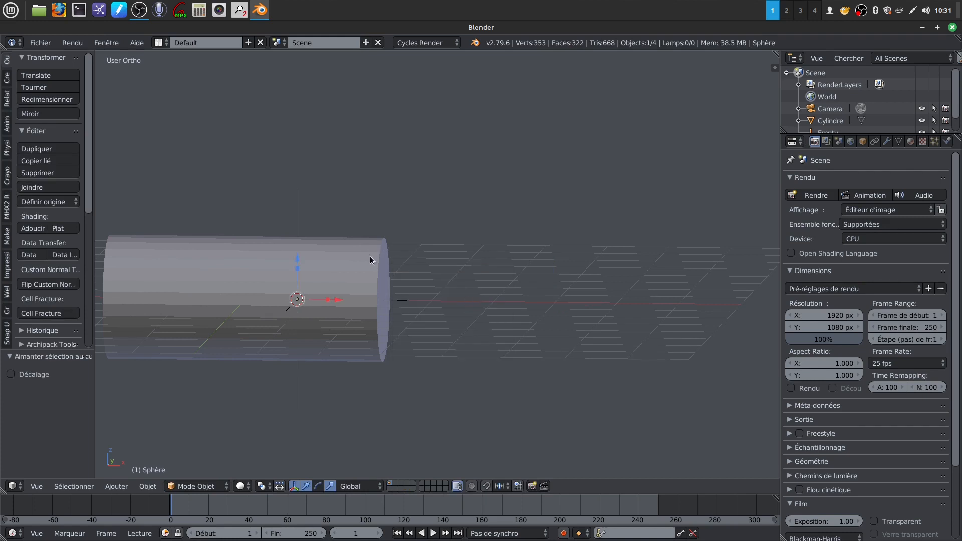
# - Raise the cap about 0.997 along Z to the top of the cylinder's surface and lower it by about 0.023
pyautogui.moveTo(298, 260); pyautogui.dragTo(305, 192)
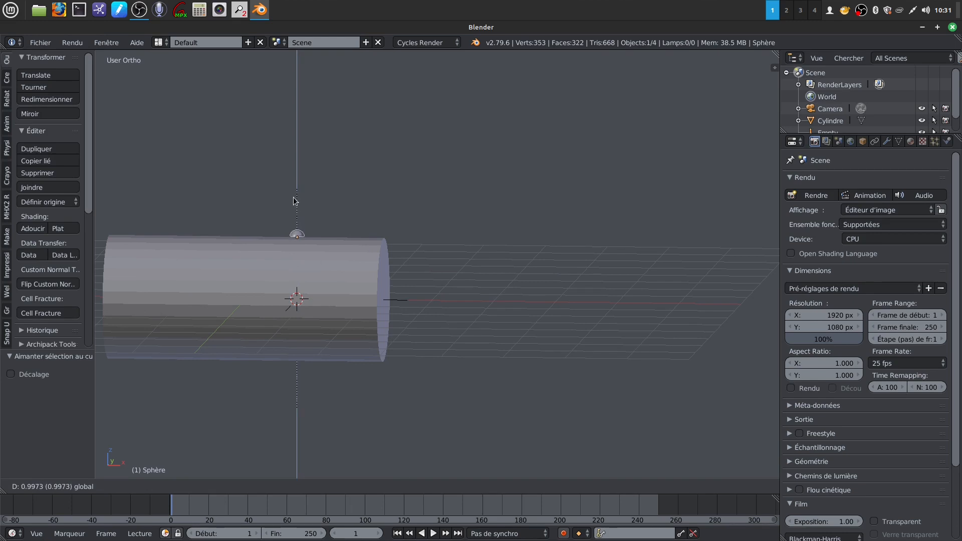
pyautogui.click(297, 202)
pyautogui.scroll(4, 377, 332)
pyautogui.moveTo(418, 259); pyautogui.dragTo(421, 239, button='middle')
pyautogui.press('KP_1')
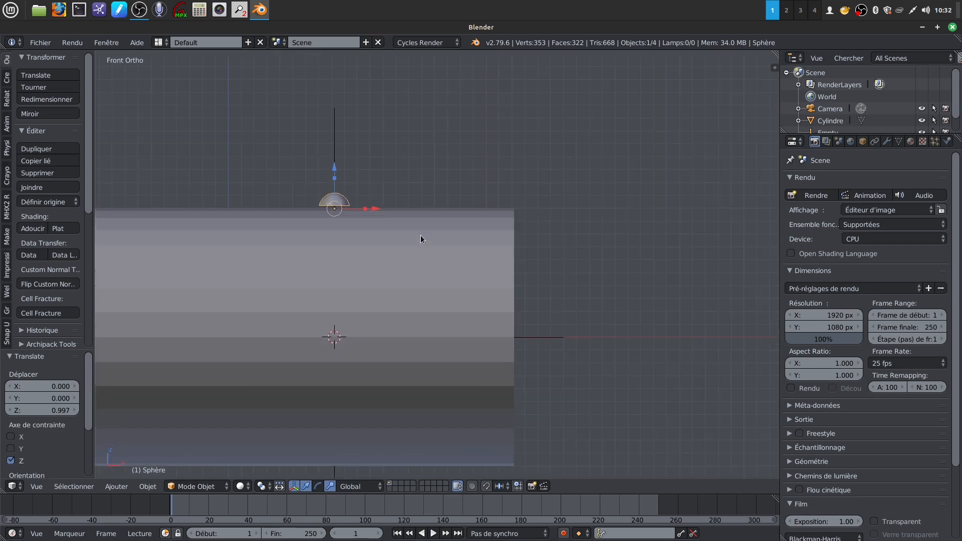
pyautogui.scroll(3, 421, 236)
pyautogui.scroll(-2, 267, 121)
pyautogui.moveTo(316, 155); pyautogui.dragTo(311, 155)
# - Set the cap's origin to the 3D cursor inside the cylinder
pyautogui.moveTo(381, 191); pyautogui.dragTo(329, 239, button='middle')
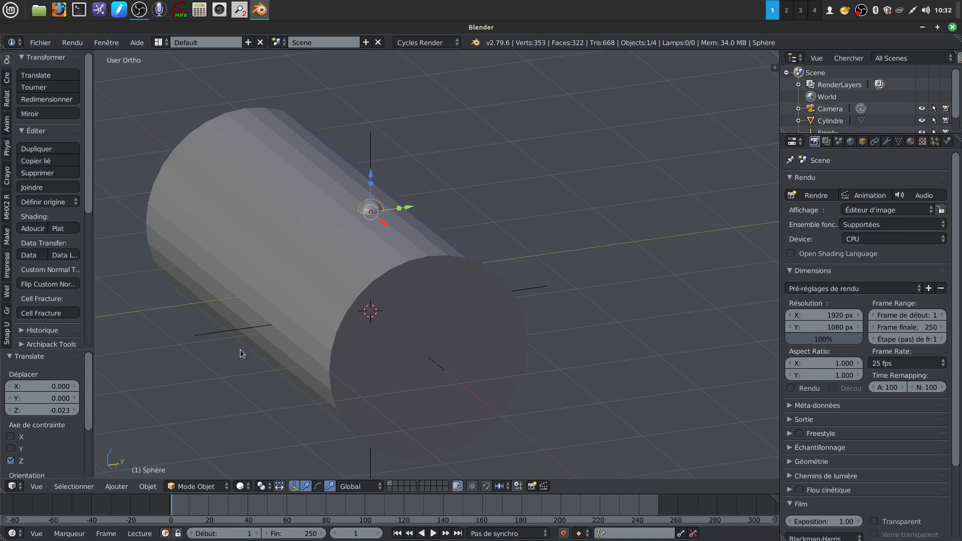
pyautogui.click(73, 204)
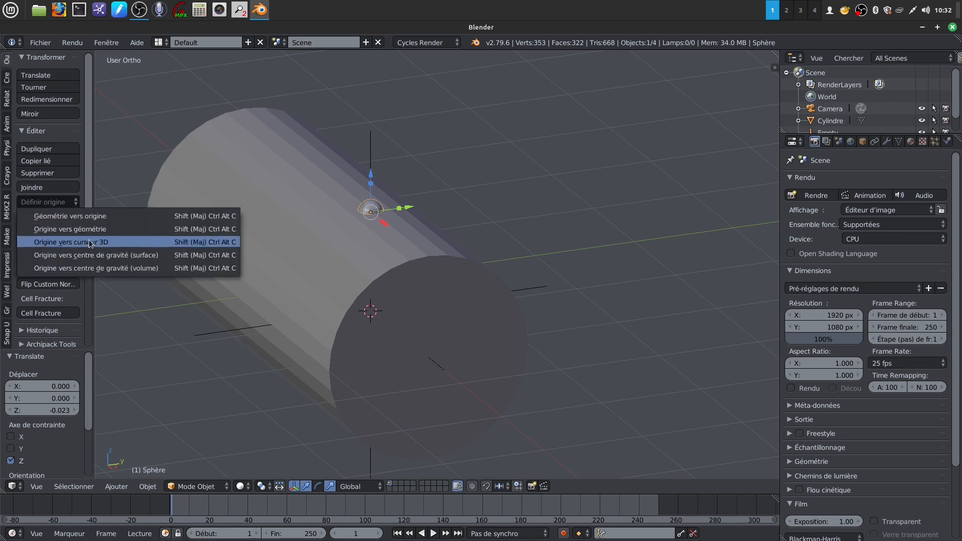
pyautogui.click(92, 240)
# - Add an Array modifier to the cap with a count of 30, relative offset off and Empty as the offset object
pyautogui.scroll(-3, 413, 263)
pyautogui.moveTo(413, 264); pyautogui.dragTo(369, 254, button='middle')
pyautogui.scroll(2, 382, 298)
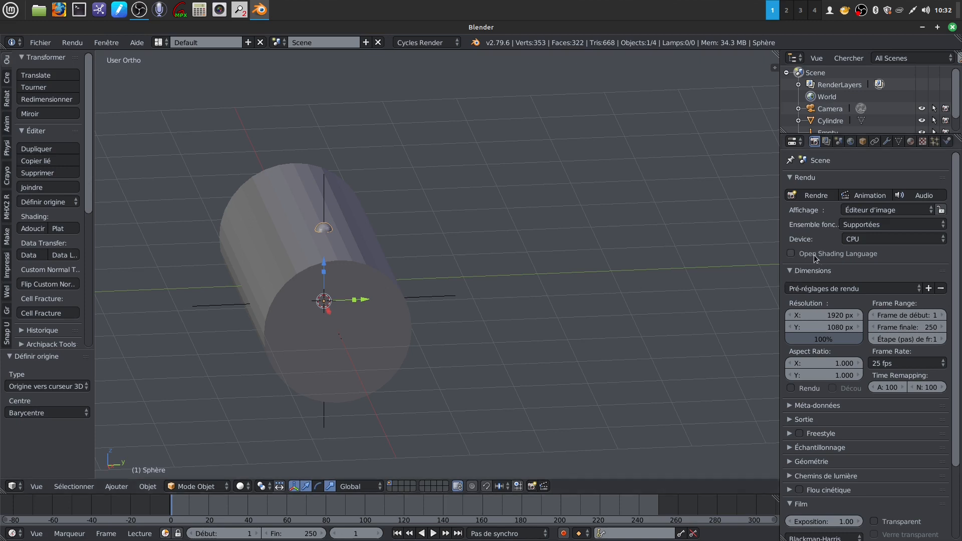
pyautogui.click(887, 141)
pyautogui.click(952, 184)
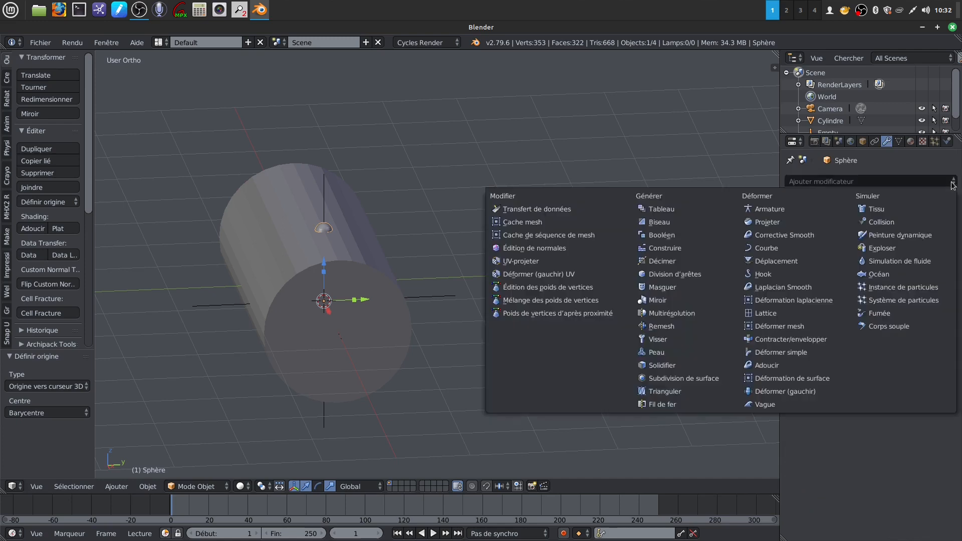
pyautogui.click(702, 212)
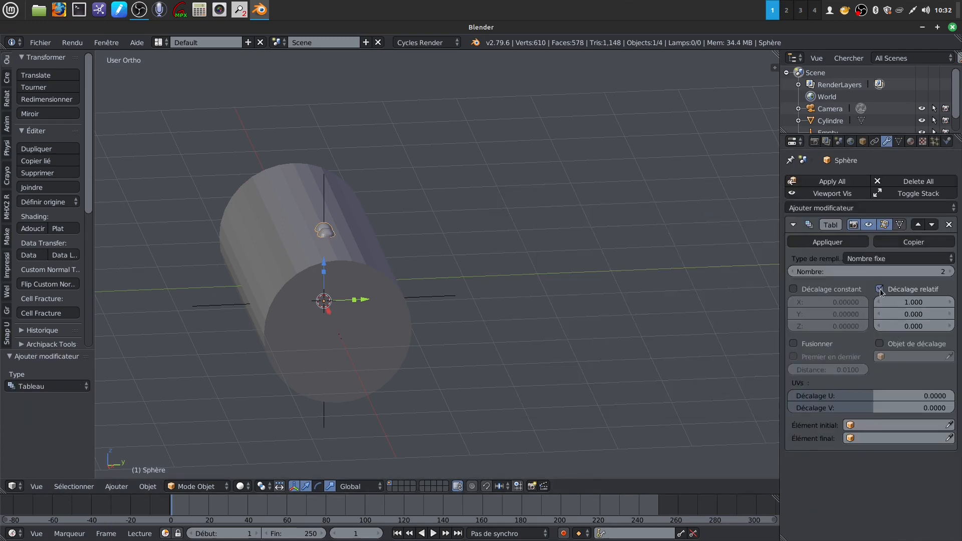
pyautogui.click(880, 290)
pyautogui.click(881, 343)
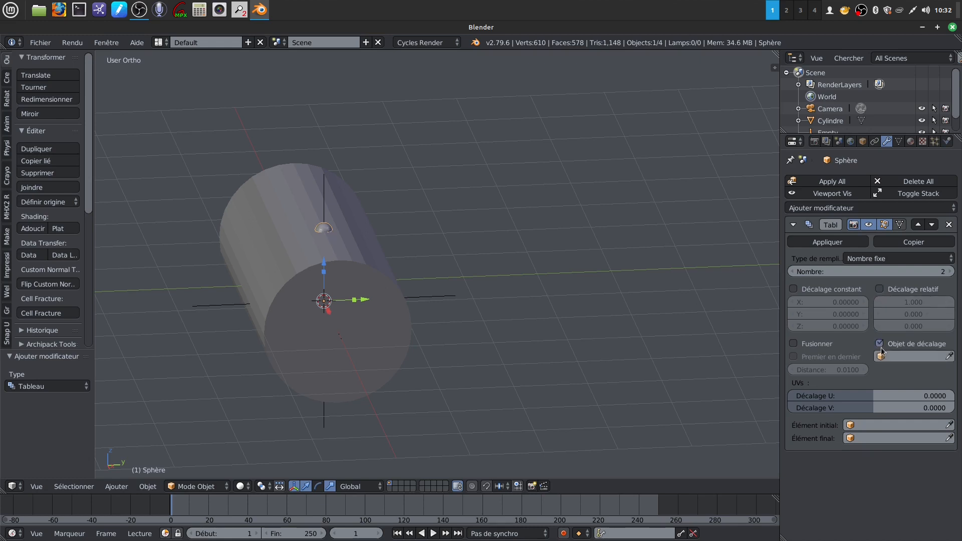
pyautogui.click(881, 360)
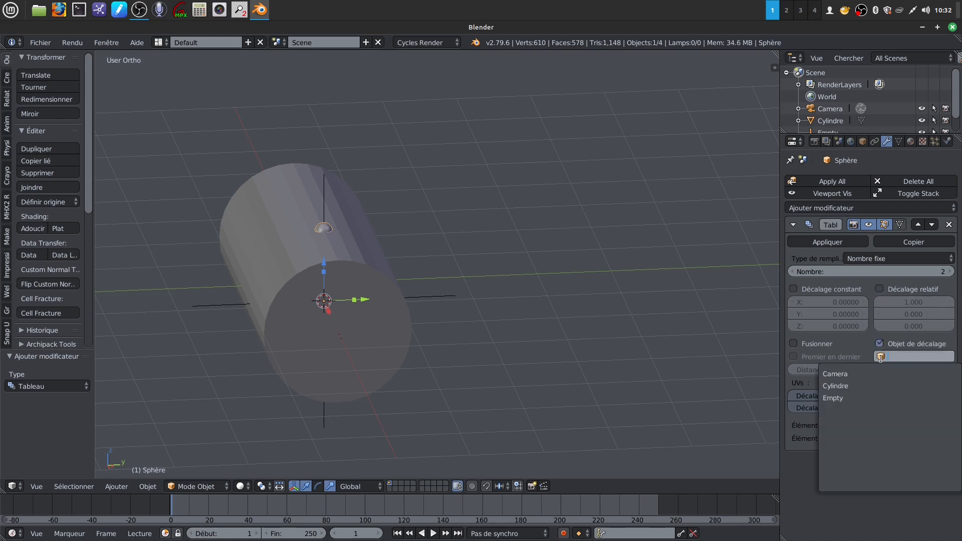
pyautogui.click(859, 396)
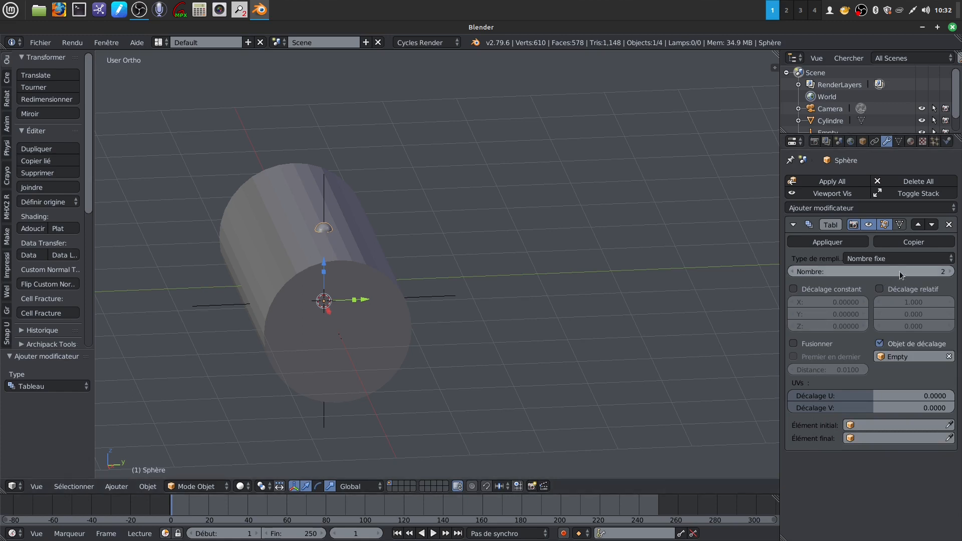
pyautogui.moveTo(859, 270)
pyautogui.mouseDown()
pyautogui.moveTo(887, 271)
pyautogui.moveTo(873, 271)
pyautogui.mouseUp()
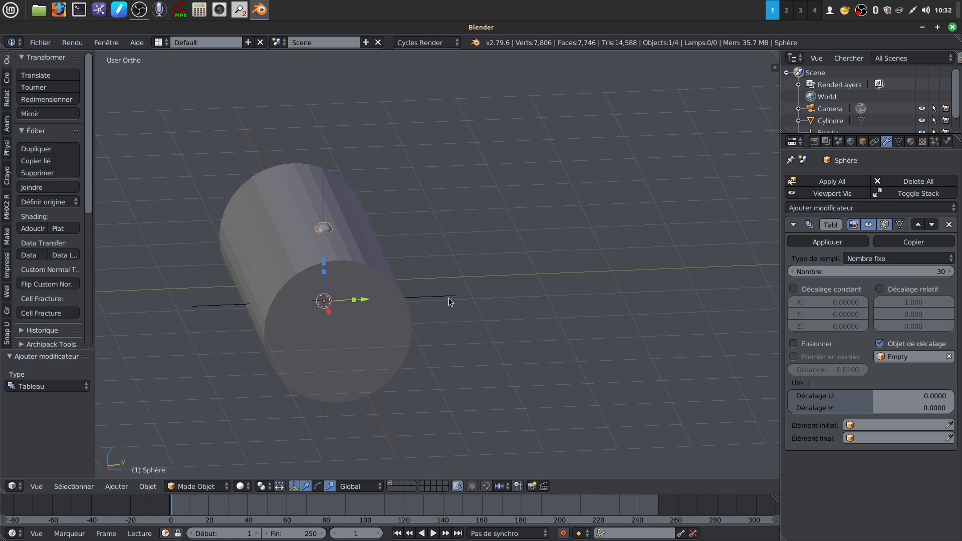
# - Select the empty and rotate it about 11.8° around X to distribute the caps around the cylinder
pyautogui.rightClick(449, 299)
pyautogui.moveTo(516, 306); pyautogui.dragTo(501, 306, button='middle')
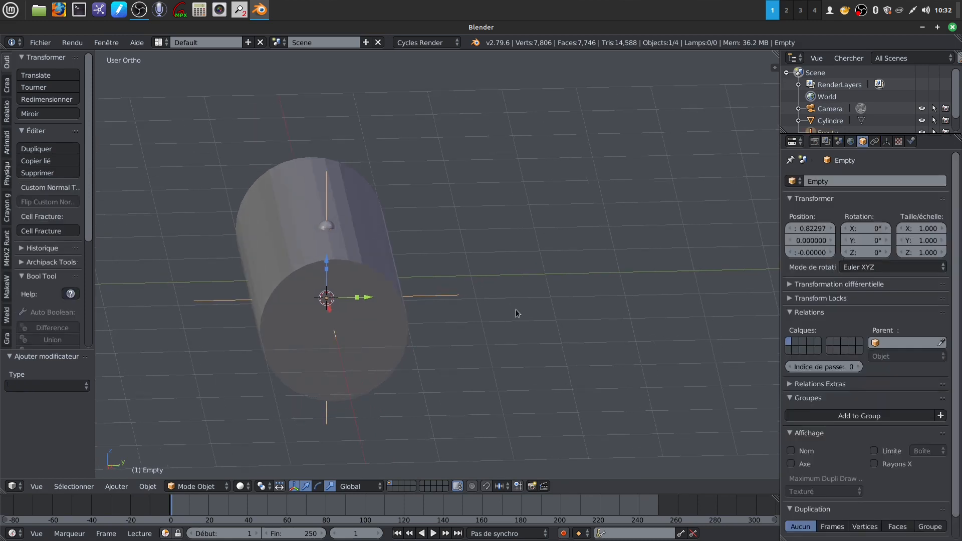
pyautogui.press('r')
pyautogui.press('x')
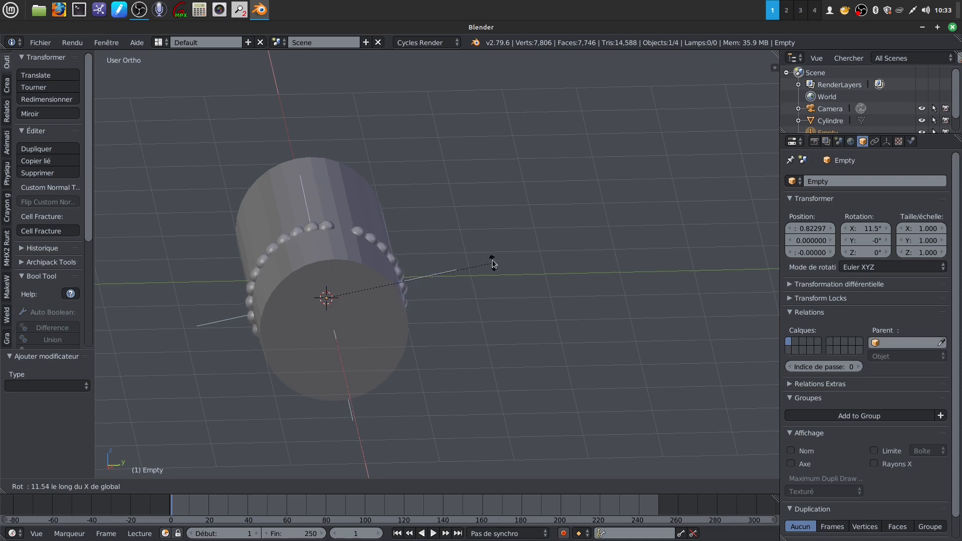
pyautogui.click(490, 242)
# - Select the arrayed cap and reduce its Array modifier count to 23
pyautogui.moveTo(491, 233); pyautogui.dragTo(516, 255, button='middle')
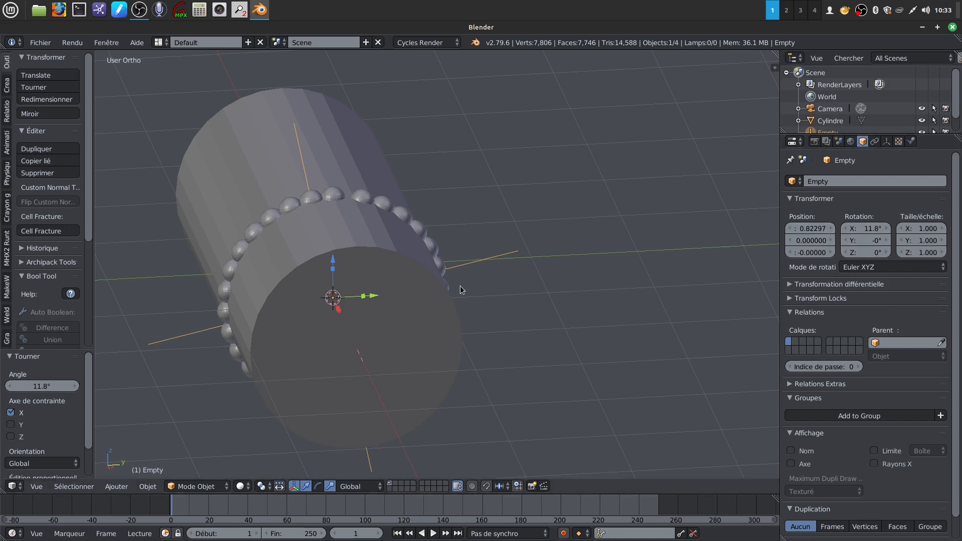
pyautogui.rightClick(403, 218)
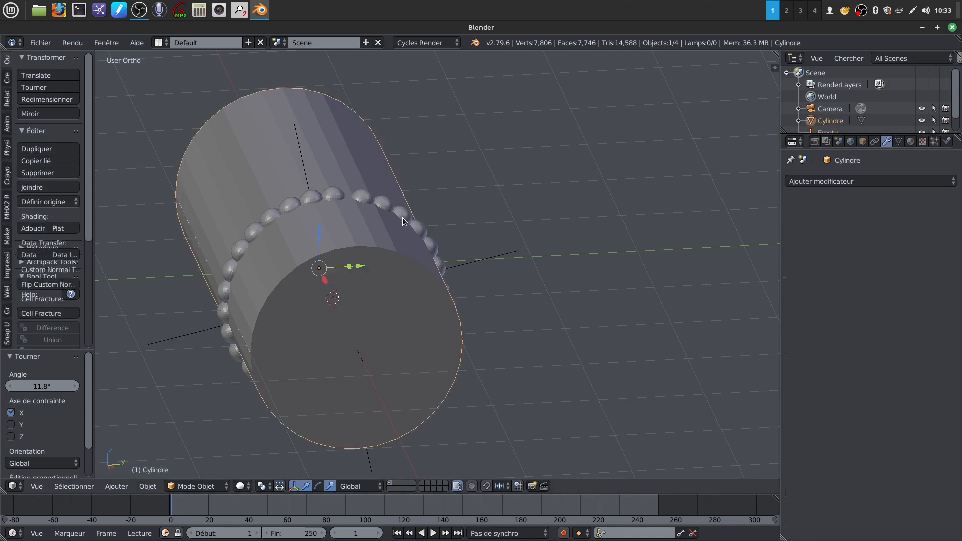
pyautogui.rightClick(339, 196)
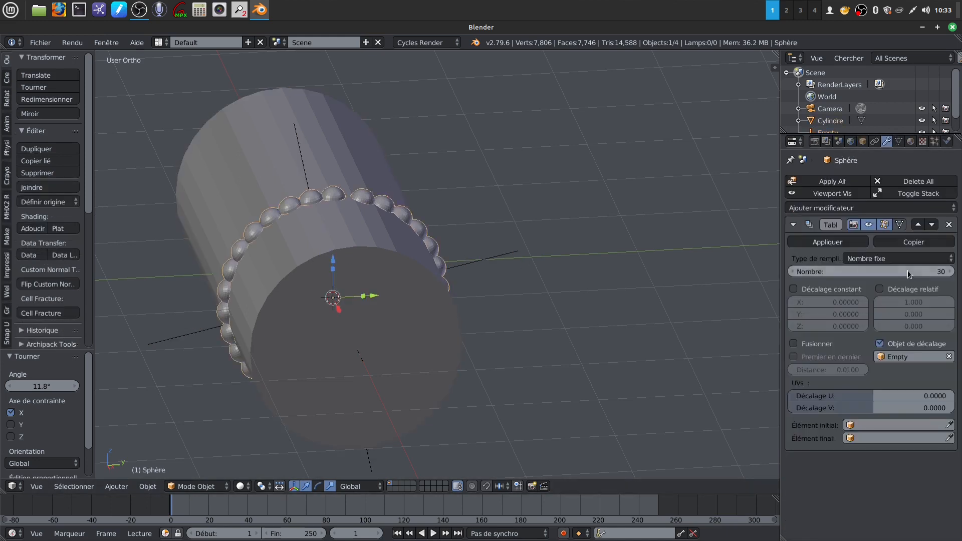
pyautogui.moveTo(871, 272); pyautogui.dragTo(848, 272)
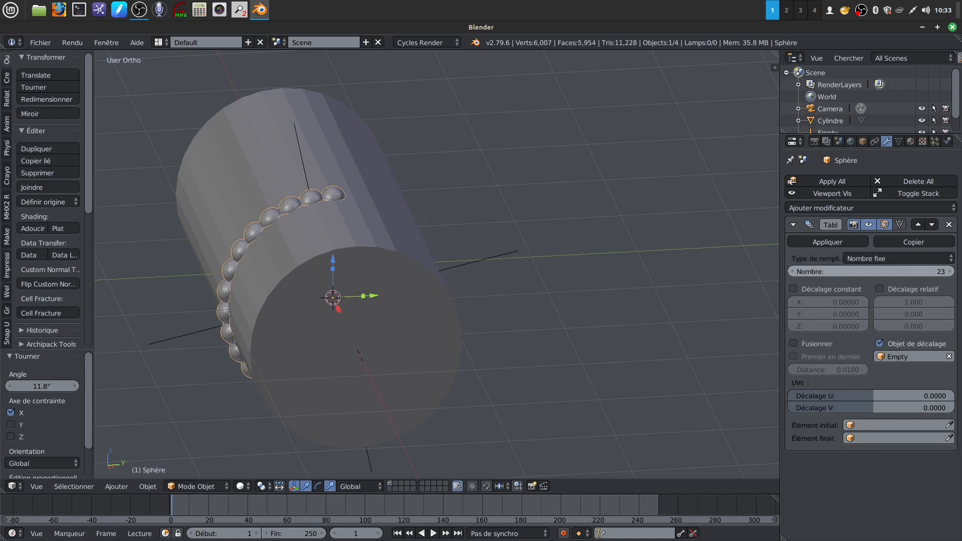
# - Rotate the empty about 3.72° further around X to space the caps evenly around the cylinder
pyautogui.rightClick(474, 263)
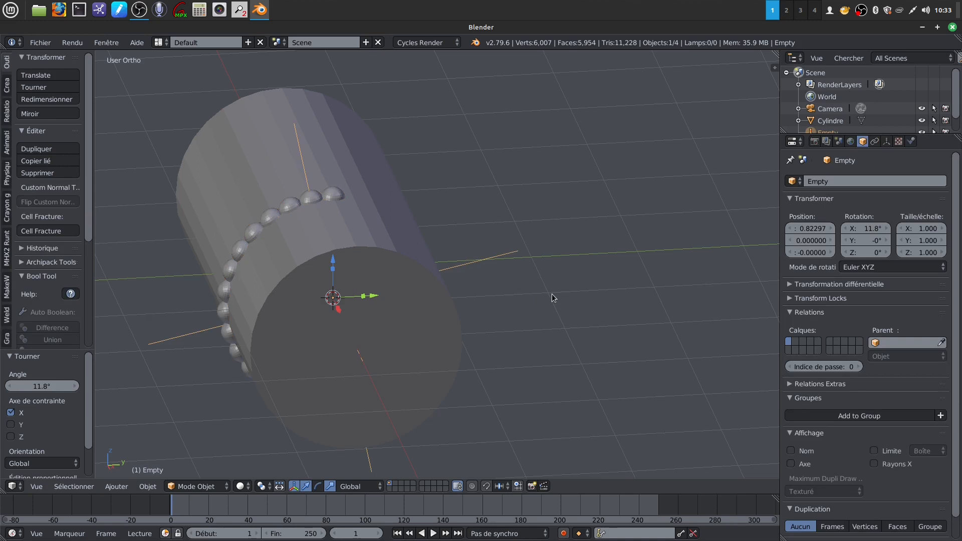
pyautogui.press('r')
pyautogui.press('x')
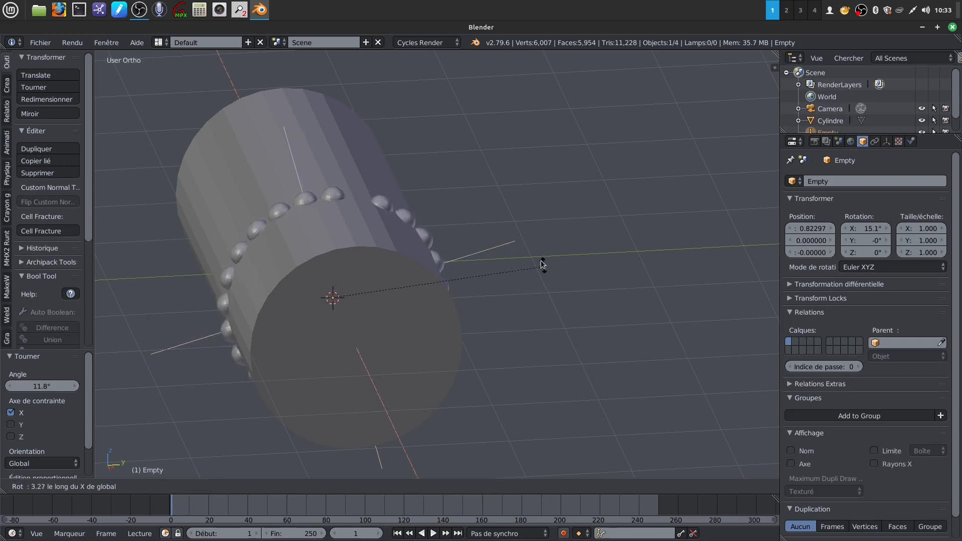
pyautogui.click(533, 222)
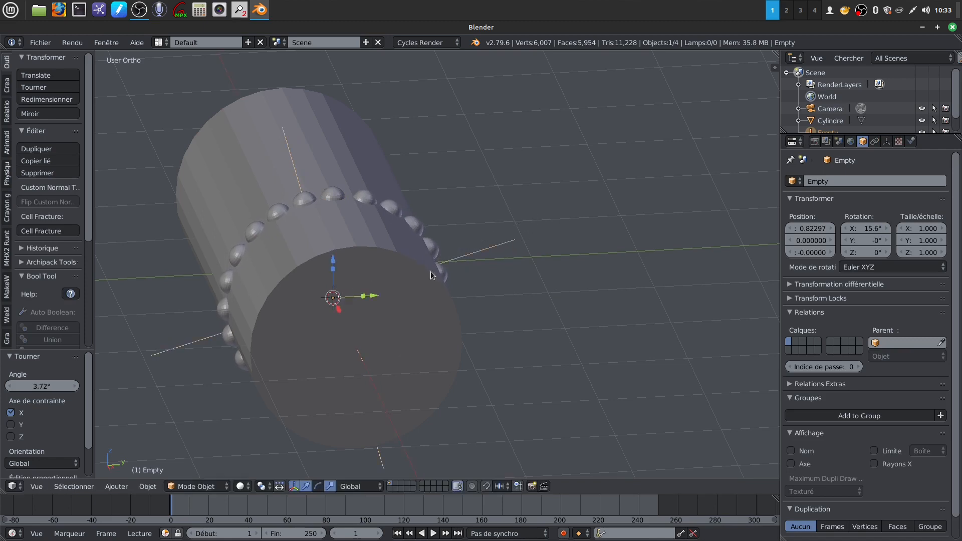
# - Examine the ring of arrayed caps around the cylinder from several angles
pyautogui.moveTo(513, 276); pyautogui.dragTo(606, 296, button='middle')
pyautogui.scroll(-3, 551, 286)
pyautogui.moveTo(513, 305); pyautogui.dragTo(423, 347, button='middle')
pyautogui.scroll(2, 442, 371)
pyautogui.scroll(-2, 441, 372)
pyautogui.scroll(1, 453, 369)
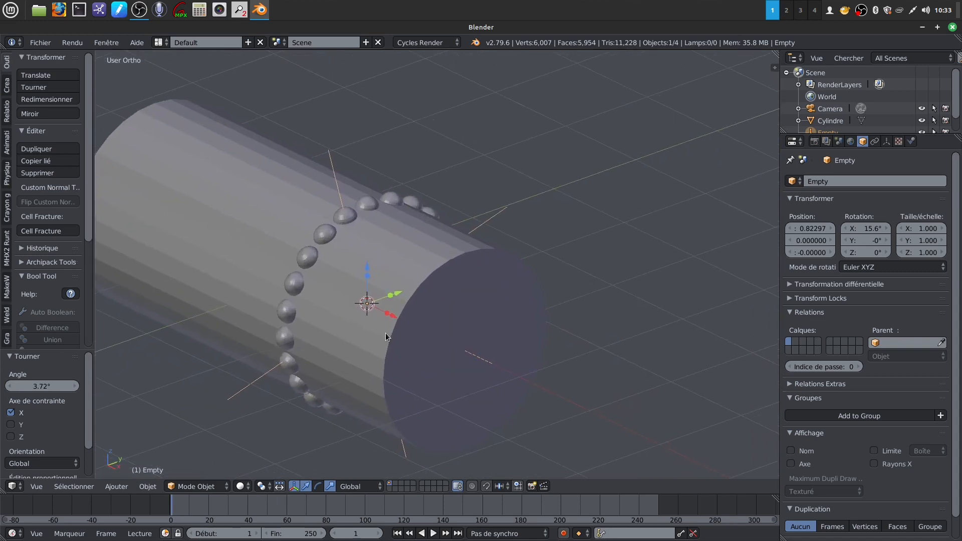
pyautogui.moveTo(376, 314); pyautogui.dragTo(397, 323, button='middle')
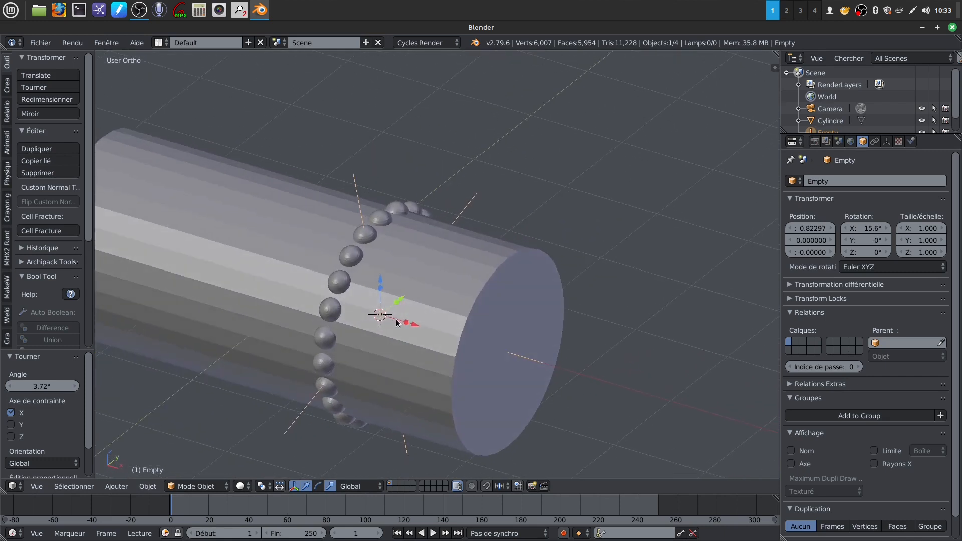
pyautogui.scroll(-1, 397, 322)
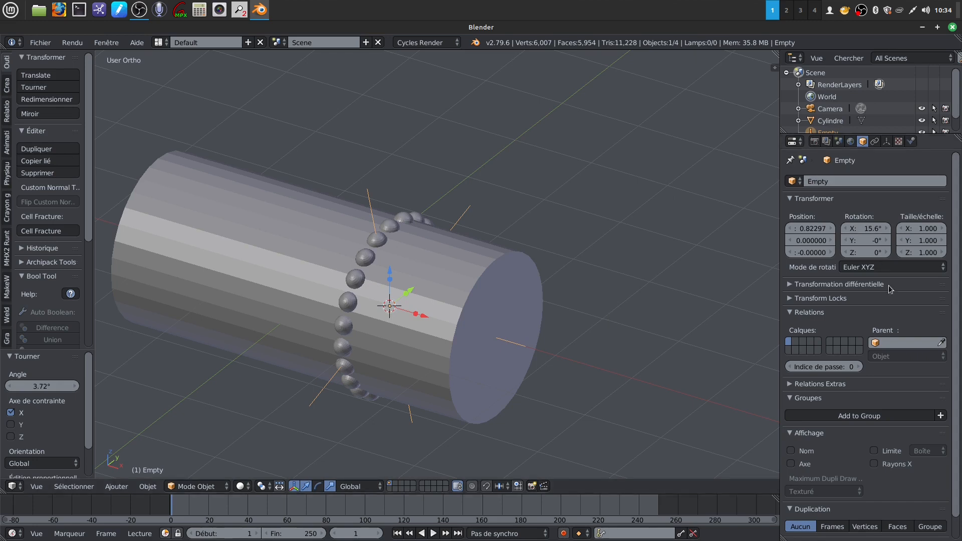
pyautogui.scroll(-1, 889, 290)
pyautogui.scroll(1, 889, 289)
pyautogui.scroll(-1, 889, 290)
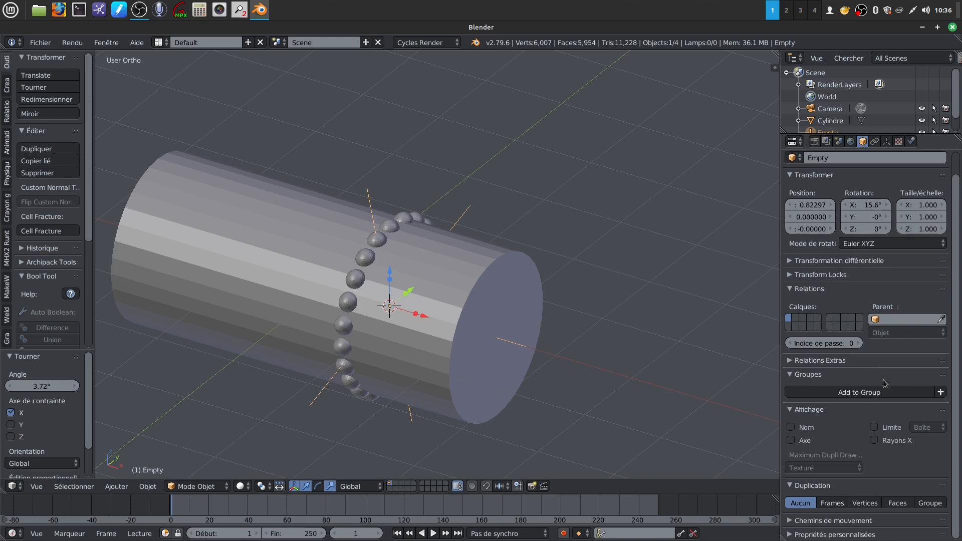
# - Select the arrayed cap and remove its Array modifier
pyautogui.rightClick(356, 282)
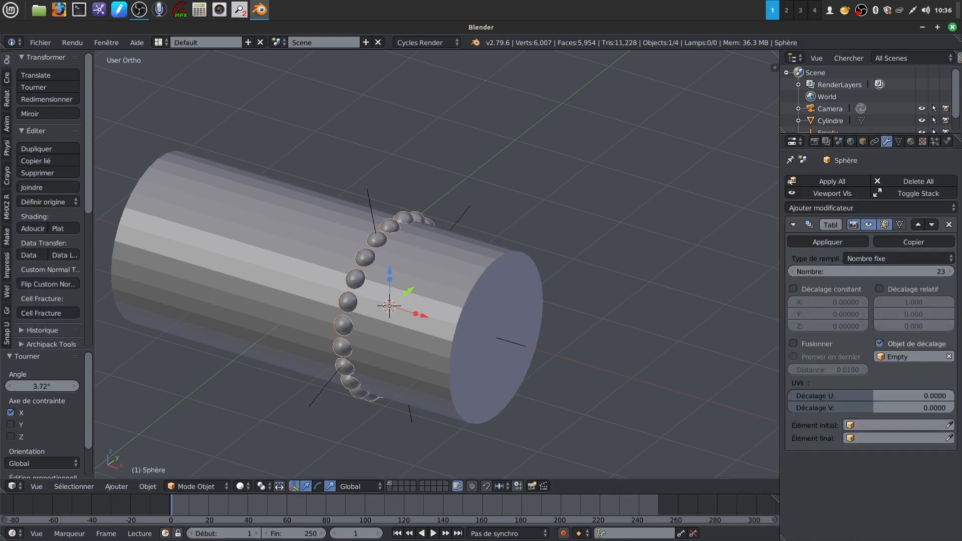
pyautogui.click(949, 225)
pyautogui.moveTo(601, 232); pyautogui.dragTo(496, 222, button='middle')
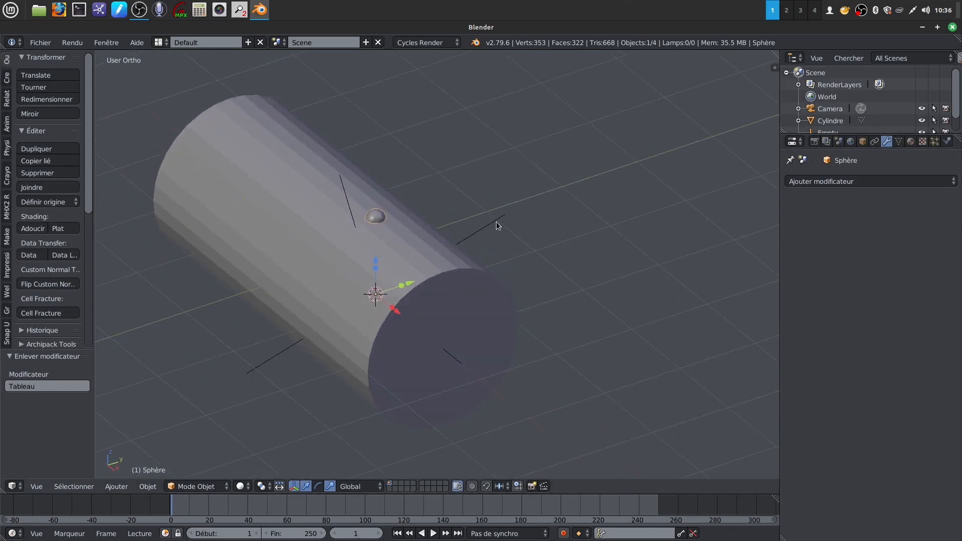
# - Delete the empty that controlled the cap's array
pyautogui.rightClick(494, 224)
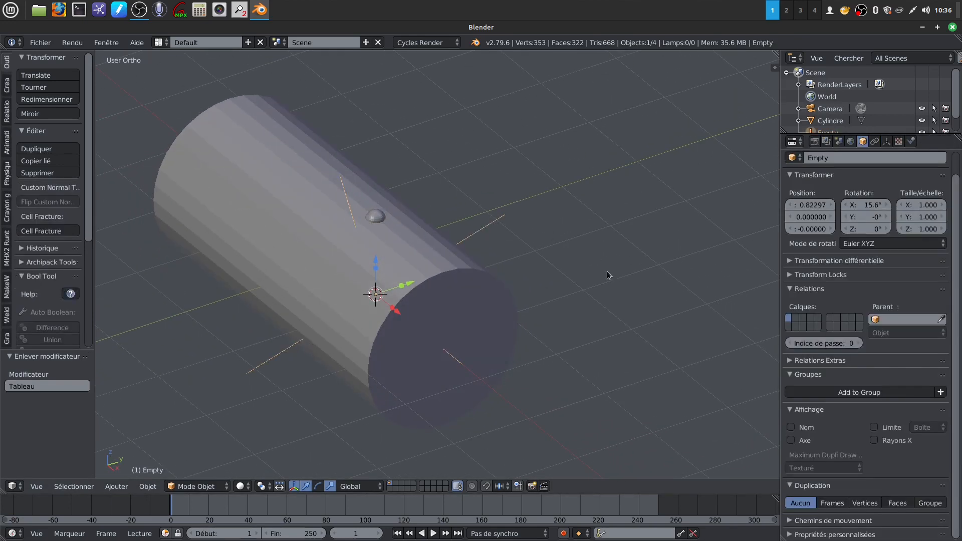
pyautogui.press('x')
pyautogui.click(567, 257)
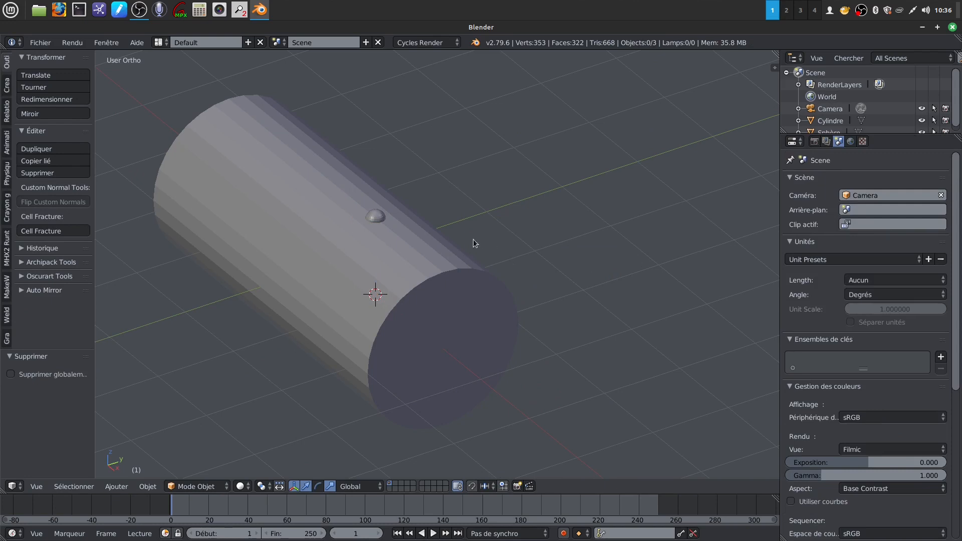
# - Open the cylinder's mesh for editing and duplicate its selected middle edge loop in place
pyautogui.scroll(4, 491, 313)
pyautogui.moveTo(439, 278)
pyautogui.keyDown('shift'); pyautogui.mouseDown(button='middle')
pyautogui.moveTo(471, 280)
pyautogui.moveTo(438, 264)
pyautogui.mouseUp(button='middle'); pyautogui.keyUp('shift')
pyautogui.scroll(-4, 456, 278)
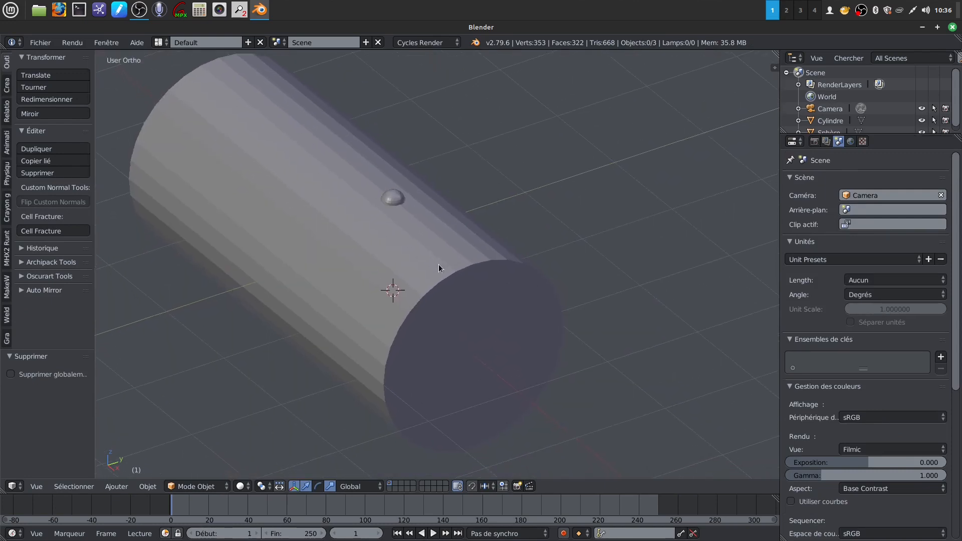
pyautogui.rightClick(438, 264)
pyautogui.press('Tab')
pyautogui.scroll(1, 438, 264)
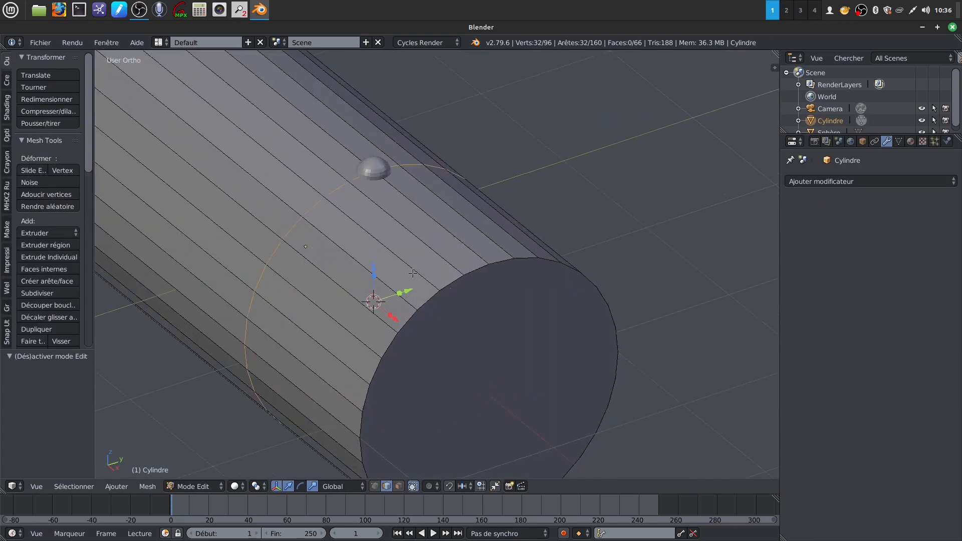
pyautogui.scroll(-2, 370, 250)
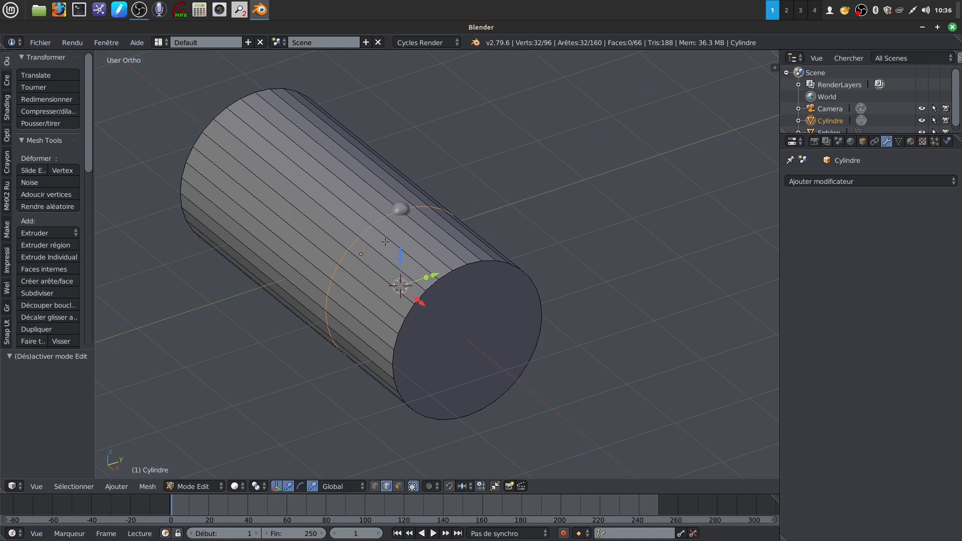
pyautogui.press('e')
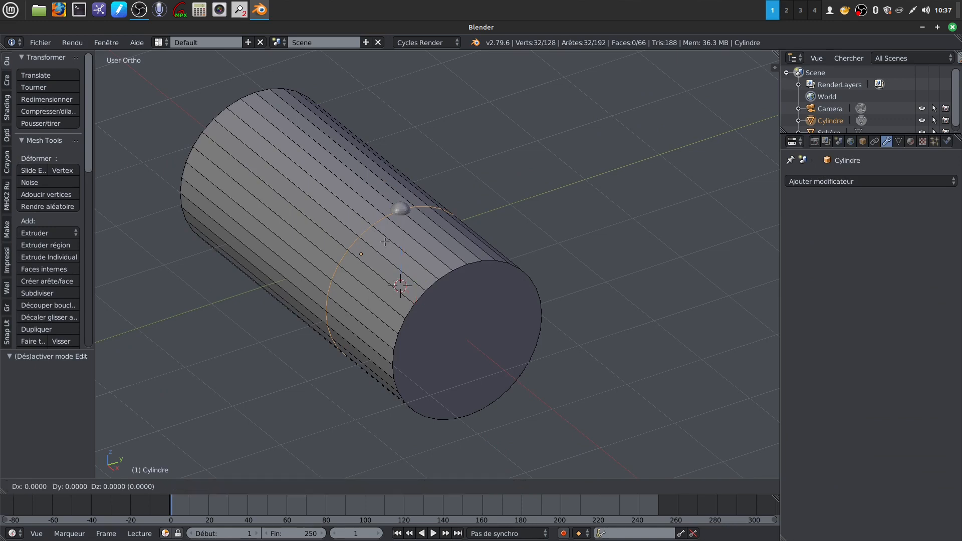
pyautogui.rightClick(385, 242)
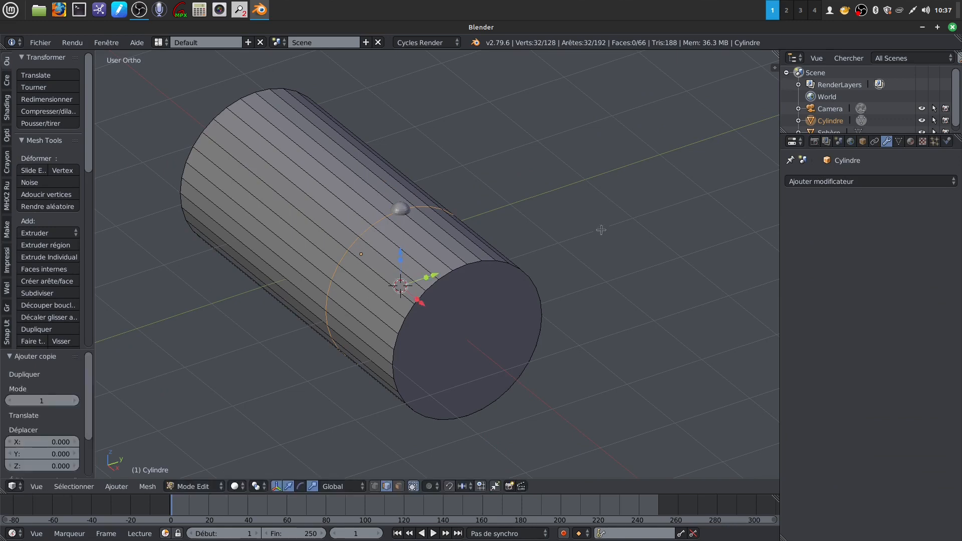
# - Separate the duplicated edge loop into its own object and return to Object Mode
pyautogui.press('p')
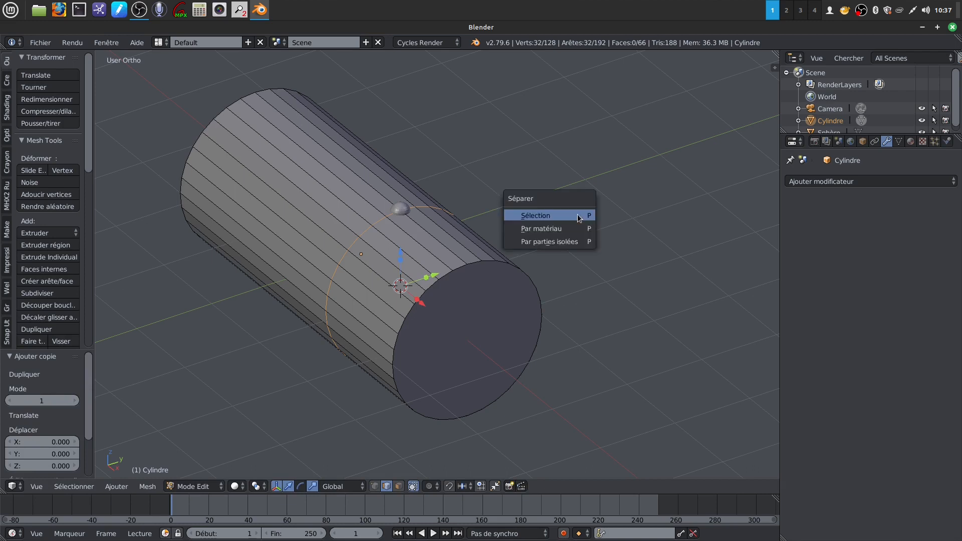
pyautogui.click(577, 214)
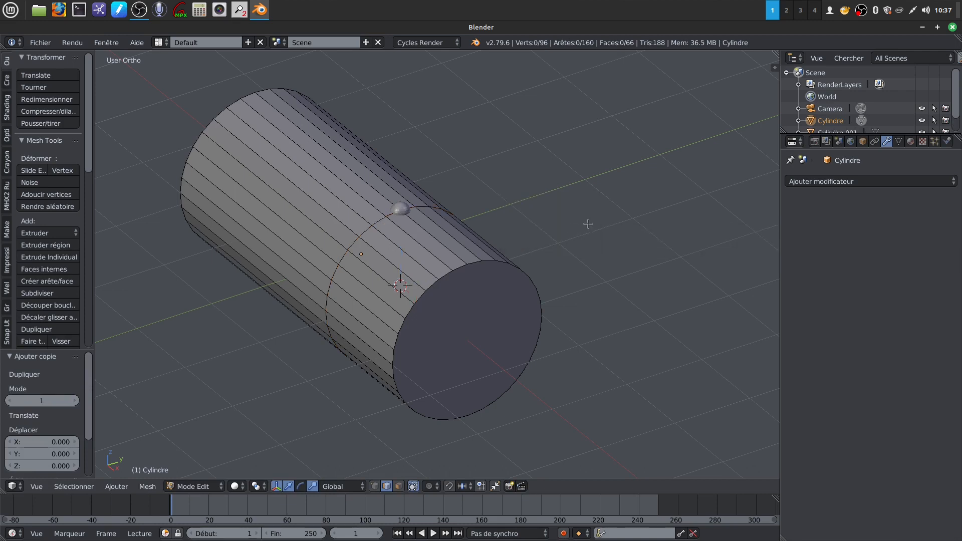
pyautogui.press('Tab')
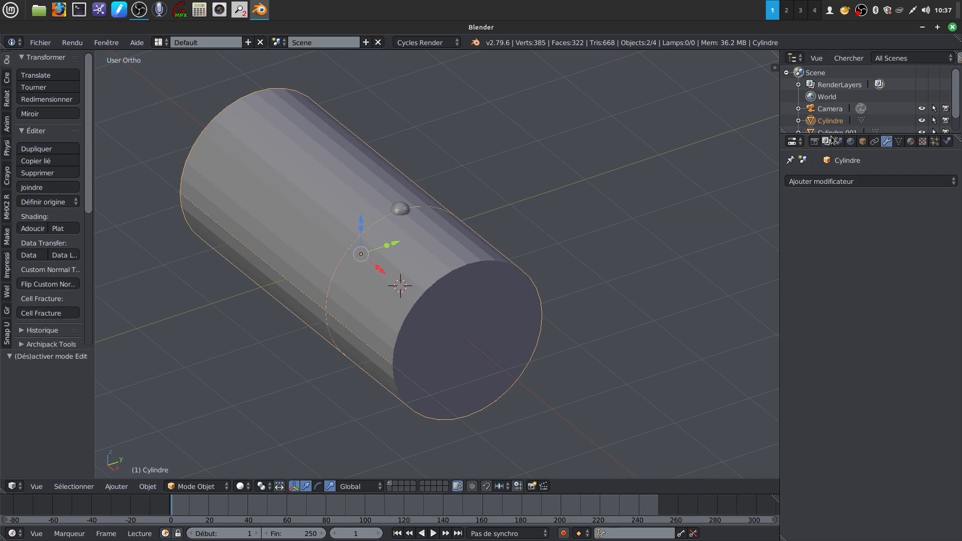
# - Select the separated loop object Cylindre.001 and convert it from a mesh to a curve
pyautogui.moveTo(800, 134); pyautogui.dragTo(802, 192)
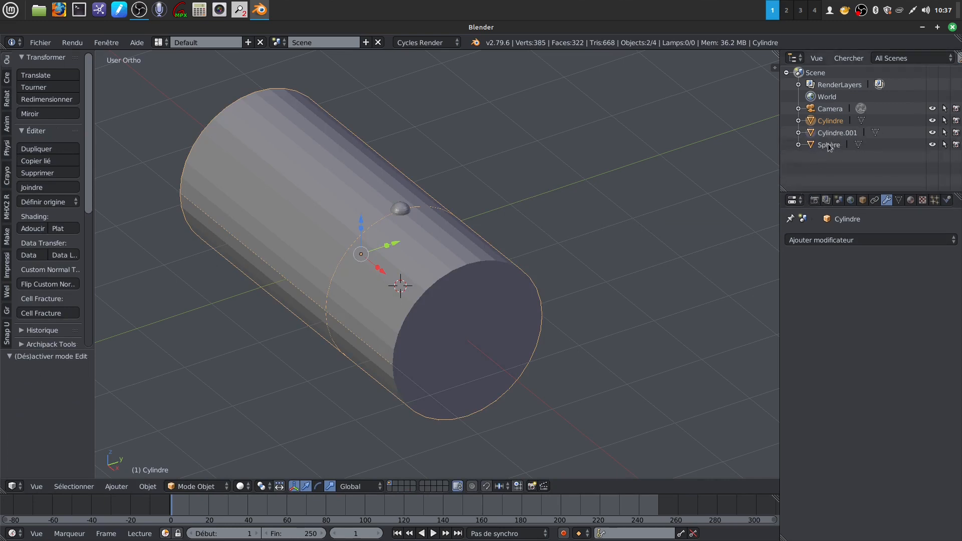
pyautogui.click(835, 135)
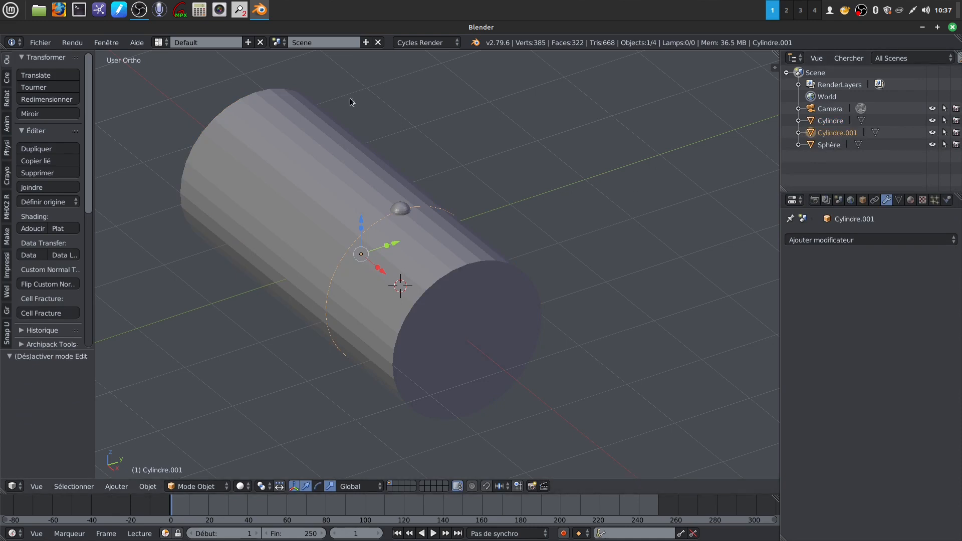
pyautogui.click(151, 487)
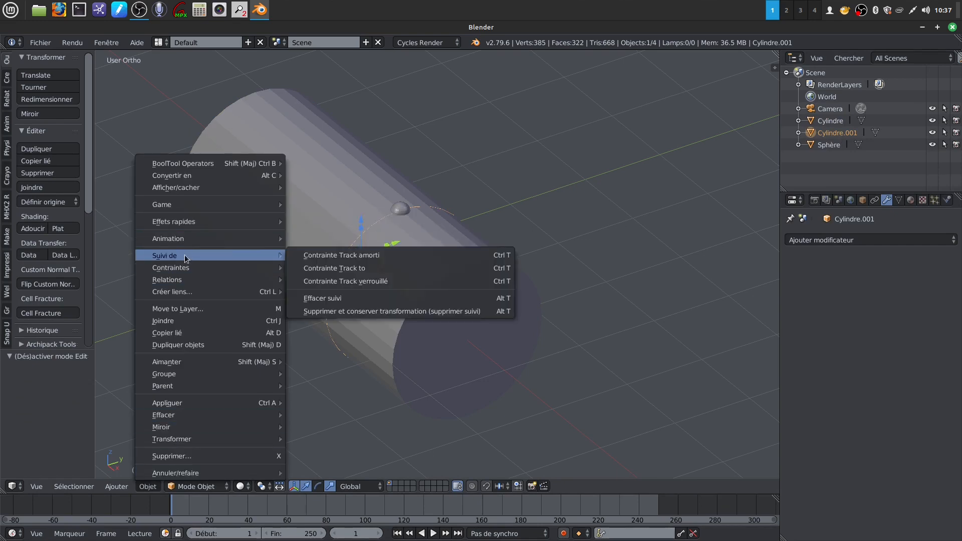
pyautogui.moveTo(179, 205)
pyautogui.moveTo(194, 177)
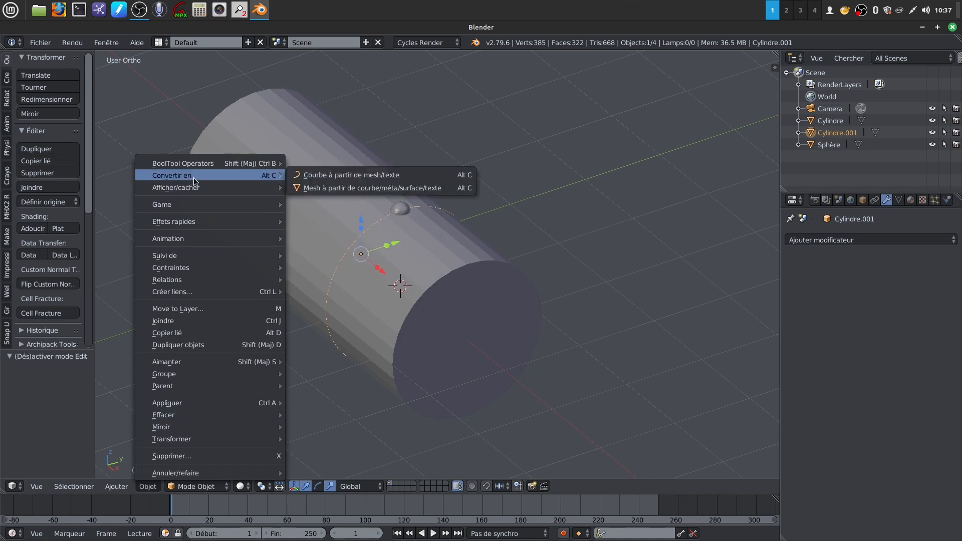
pyautogui.click(312, 177)
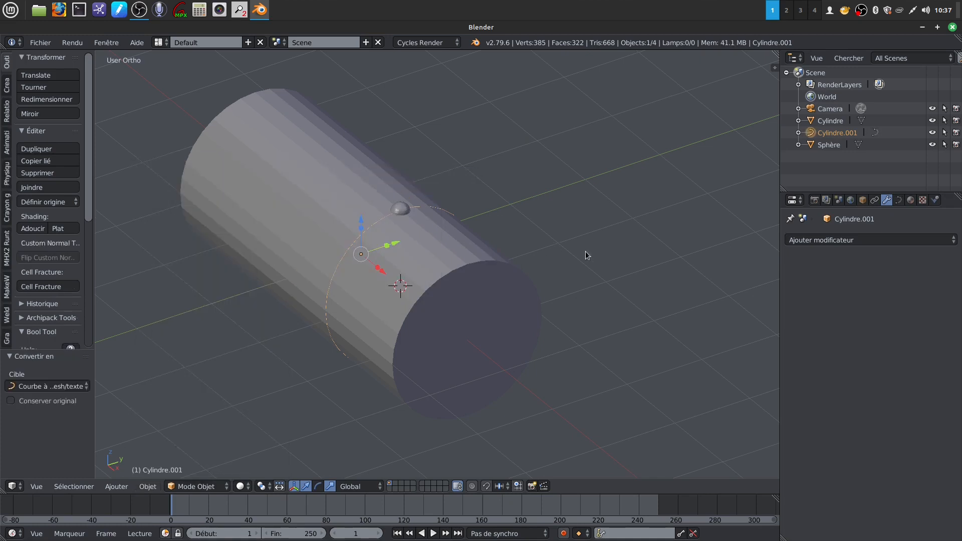
# - Rename the converted loop object to "courbe"
pyautogui.doubleClick(851, 133)
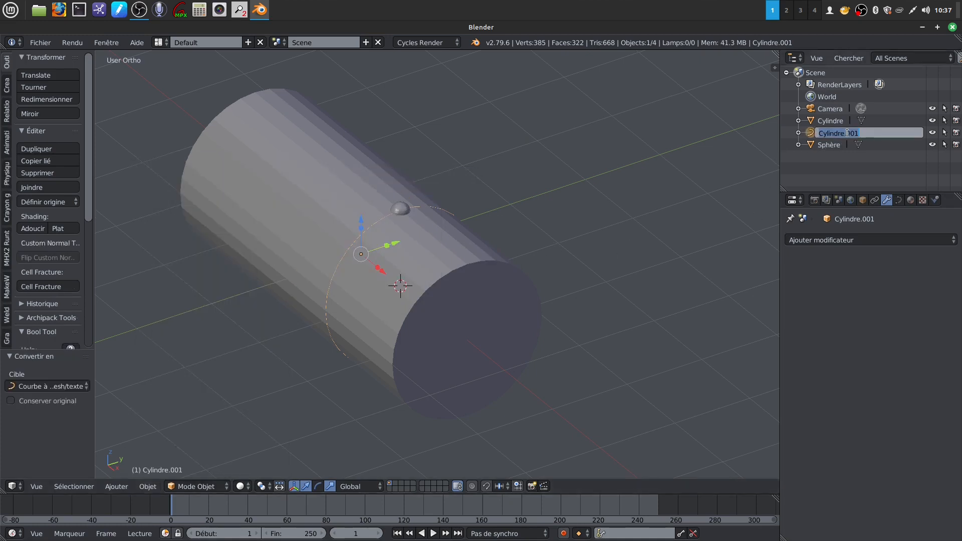
pyautogui.press('BackSpace')
pyautogui.write('courbe')
pyautogui.press('Return')
pyautogui.moveTo(550, 261)
pyautogui.mouseDown(button='middle')
pyautogui.moveTo(556, 255)
pyautogui.moveTo(541, 265)
pyautogui.mouseUp(button='middle')
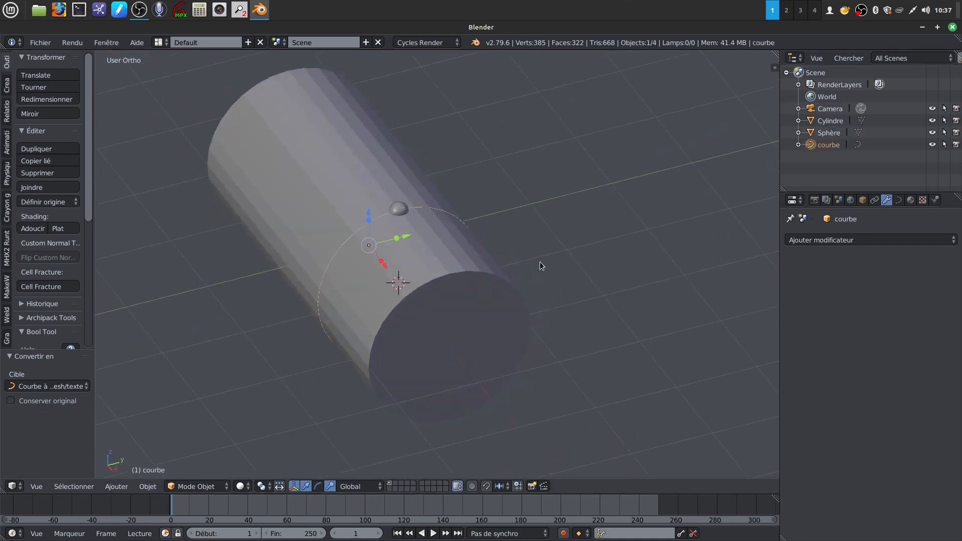
pyautogui.scroll(1, 534, 254)
pyautogui.moveTo(504, 205); pyautogui.dragTo(498, 185, button='middle')
pyautogui.rightClick(393, 198)
pyautogui.scroll(1, 497, 211)
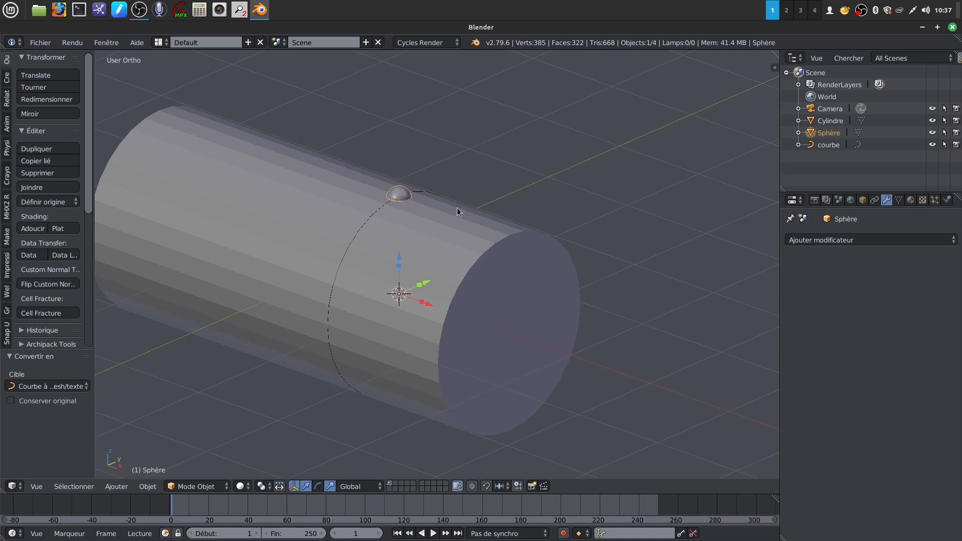
pyautogui.scroll(-2, 450, 204)
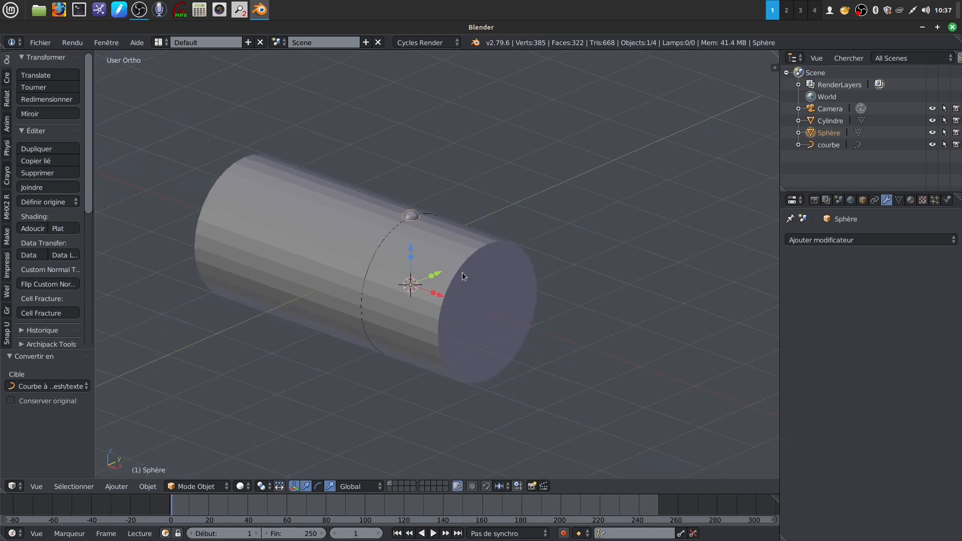
pyautogui.scroll(1, 462, 273)
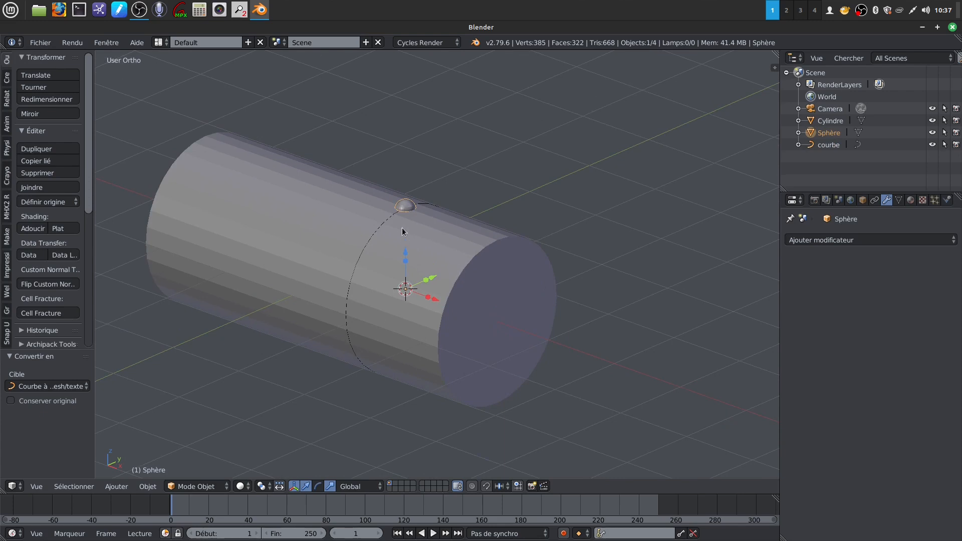
pyautogui.keyDown('shift'); pyautogui.rightClick(373, 235); pyautogui.keyUp('shift')
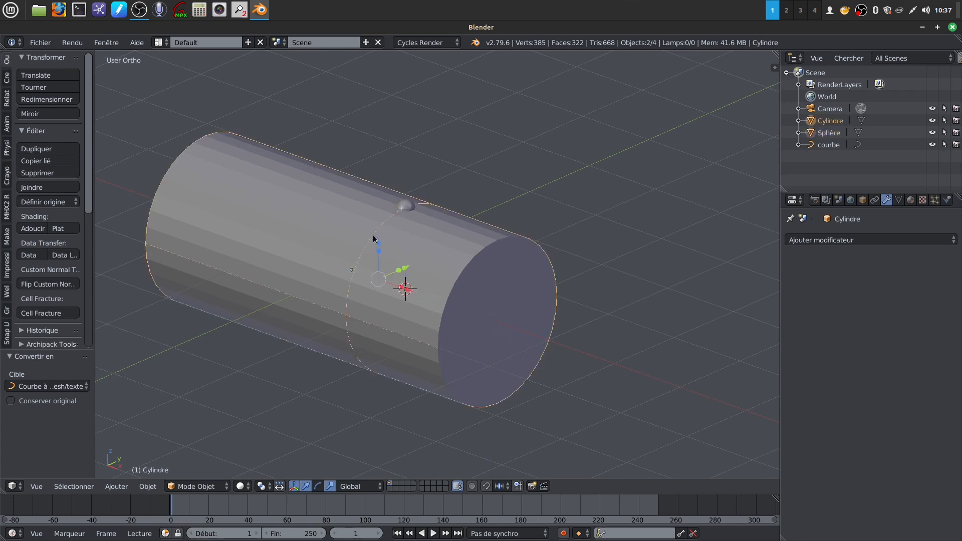
pyautogui.keyDown('shift'); pyautogui.rightClick(373, 235); pyautogui.keyUp('shift')
pyautogui.keyDown('shift'); pyautogui.rightClick(375, 236); pyautogui.keyUp('shift')
pyautogui.keyDown('shift'); pyautogui.rightClick(374, 237); pyautogui.keyUp('shift')
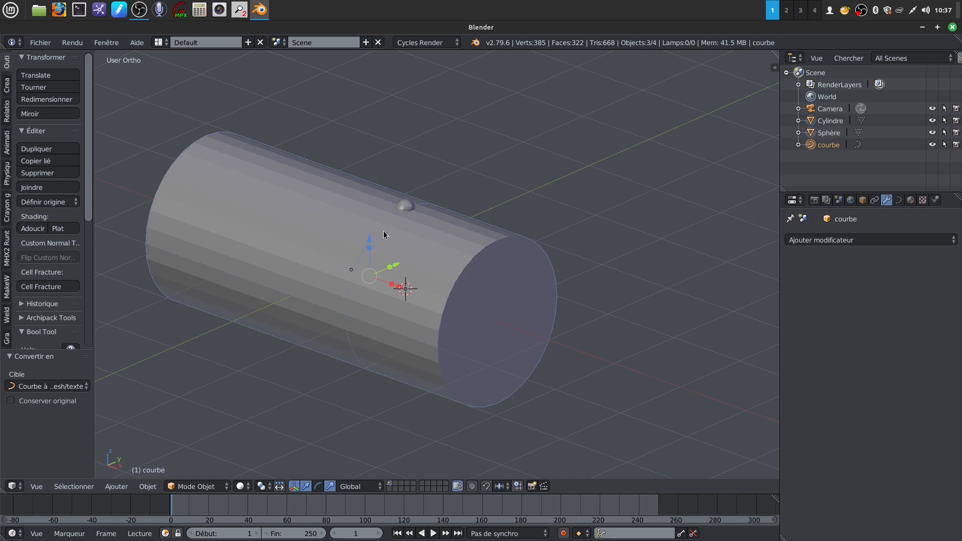
# - Select courbe together with the sphere cap and isolate both in local view
pyautogui.click(826, 146)
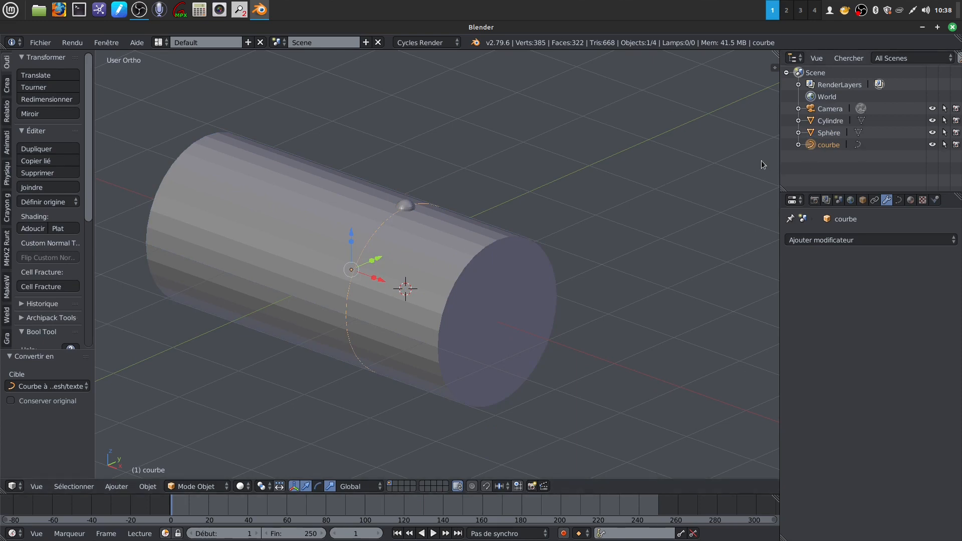
pyautogui.keyDown('shift'); pyautogui.rightClick(407, 206); pyautogui.keyUp('shift')
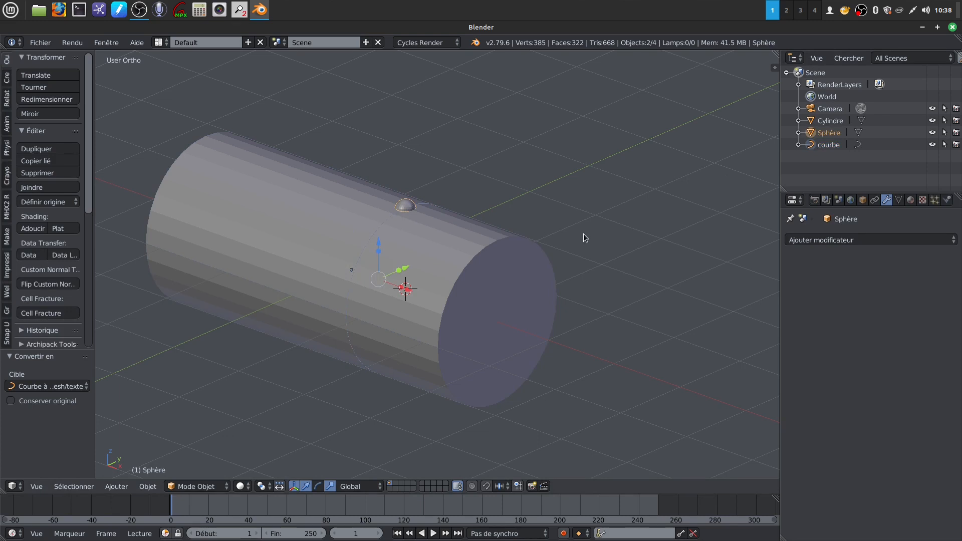
pyautogui.press('KP_Divide')
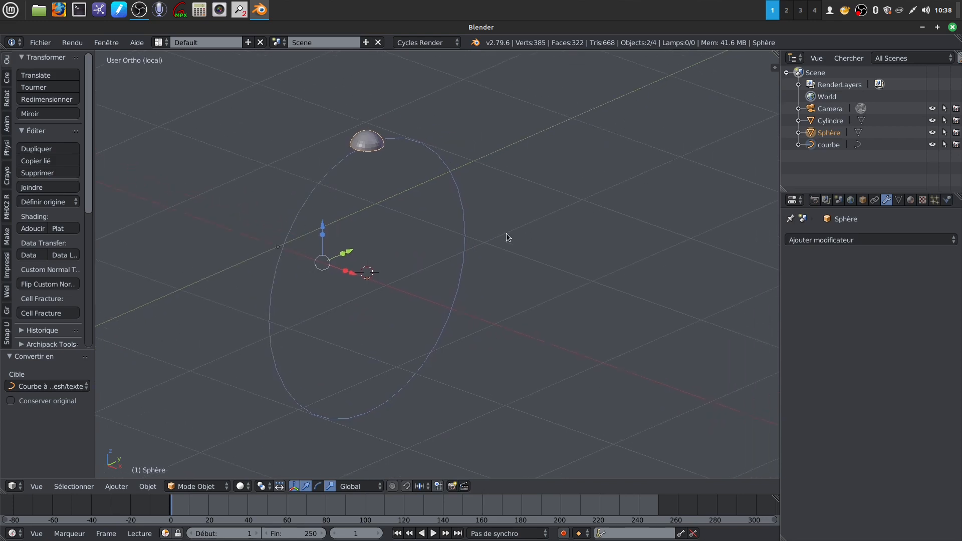
pyautogui.keyDown('shift'); pyautogui.moveTo(513, 211); pyautogui.dragTo(537, 203, button='middle'); pyautogui.keyUp('shift')
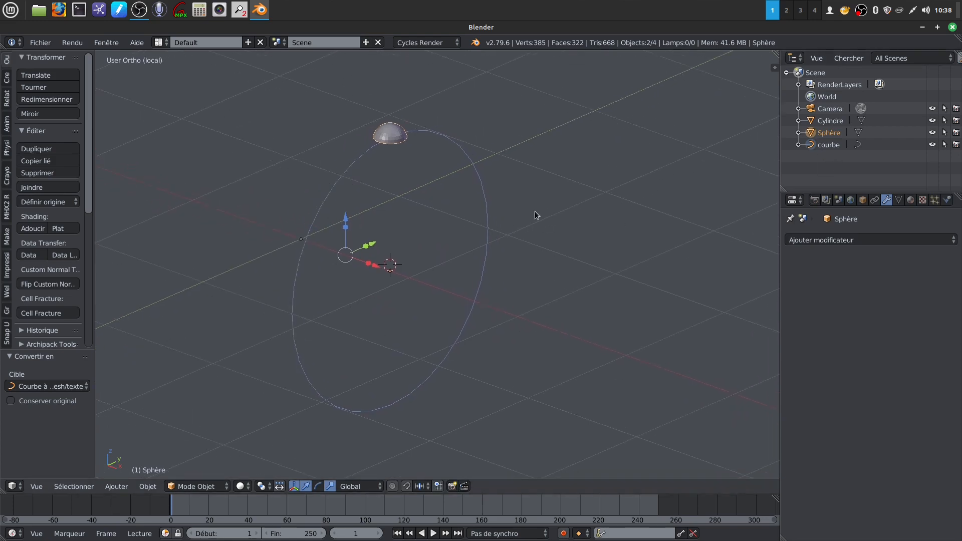
# - Select only the sphere cap, enter Edit Mode and snap the 3D cursor to the selected inner rim loop
pyautogui.press('a')
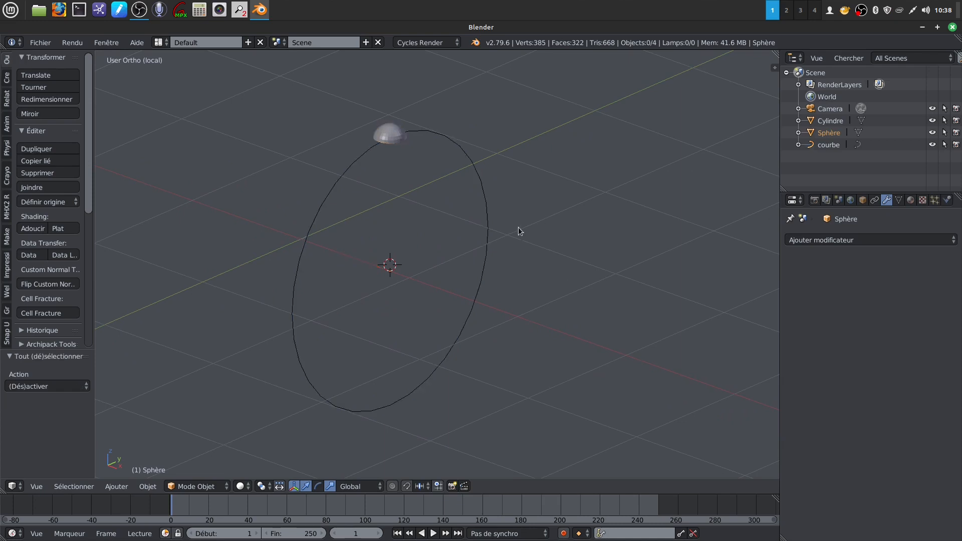
pyautogui.rightClick(397, 142)
pyautogui.moveTo(409, 160); pyautogui.dragTo(411, 261, button='middle')
pyautogui.scroll(6, 441, 308)
pyautogui.moveTo(369, 226); pyautogui.dragTo(359, 213, button='middle')
pyautogui.keyDown('shift'); pyautogui.moveTo(362, 275); pyautogui.dragTo(395, 289, button='middle'); pyautogui.keyUp('shift')
pyautogui.scroll(3, 395, 290)
pyautogui.press('Tab')
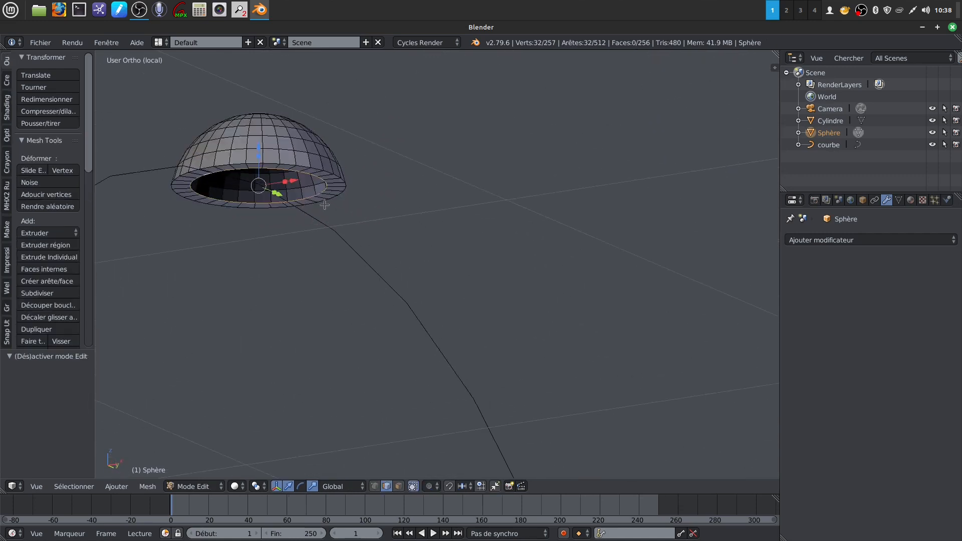
pyautogui.scroll(-3, 311, 183)
pyautogui.scroll(-3, 364, 292)
pyautogui.scroll(2, 388, 326)
pyautogui.keyDown('shift'); pyautogui.moveTo(366, 314); pyautogui.dragTo(409, 297, button='middle'); pyautogui.keyUp('shift')
pyautogui.scroll(2, 402, 329)
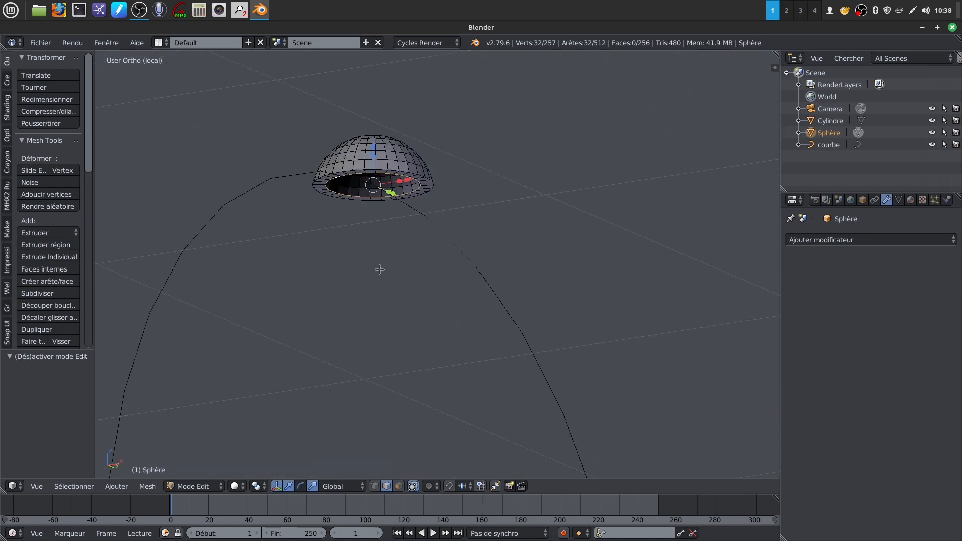
pyautogui.hotkey('shift', 's')
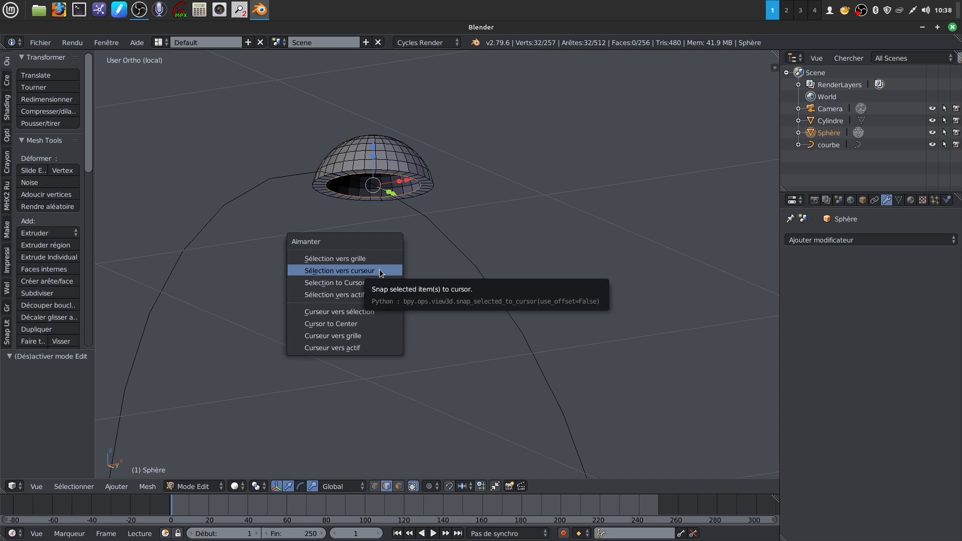
pyautogui.click(368, 313)
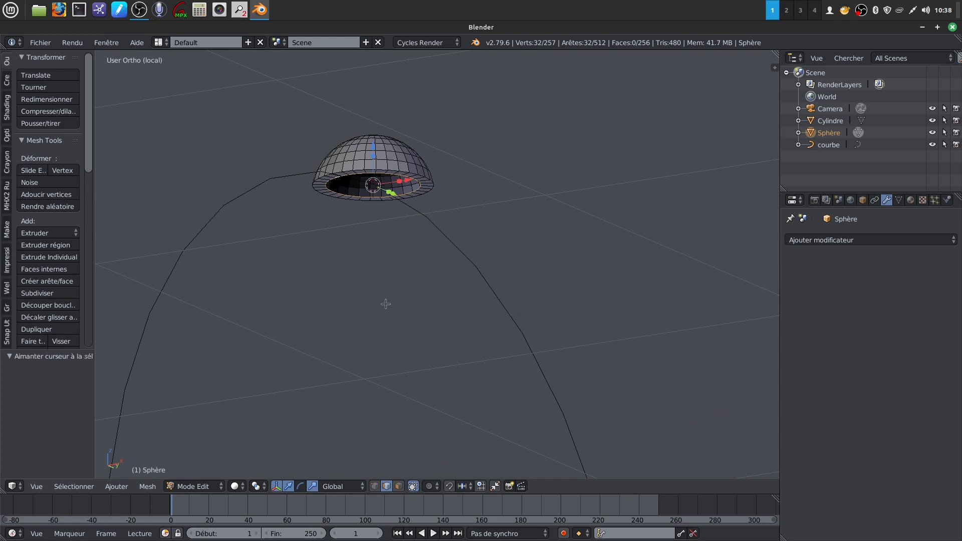
# - Return to Object Mode and set the cap's origin to the 3D cursor
pyautogui.scroll(-5, 406, 304)
pyautogui.moveTo(407, 304)
pyautogui.mouseDown(button='middle')
pyautogui.moveTo(393, 309)
pyautogui.moveTo(393, 336)
pyautogui.moveTo(405, 307)
pyautogui.mouseUp(button='middle')
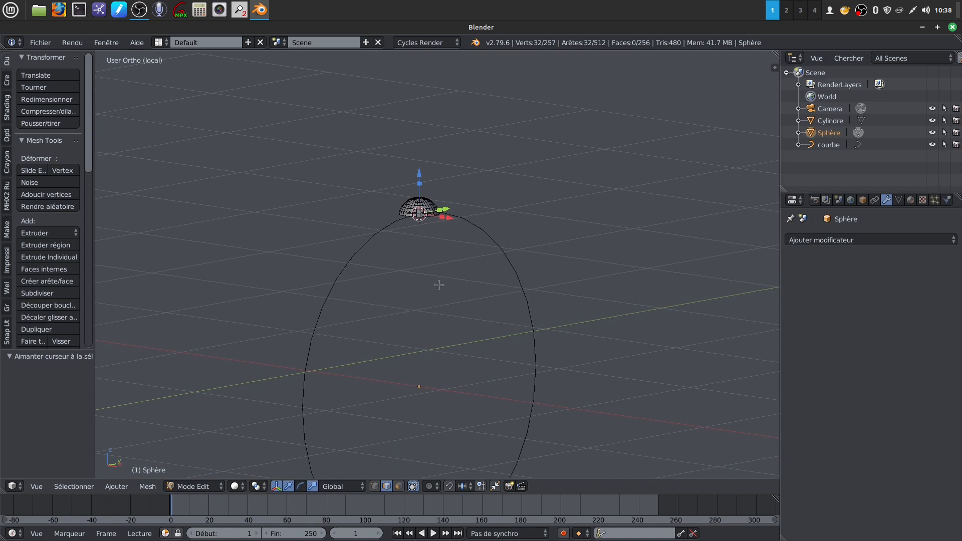
pyautogui.press('Tab')
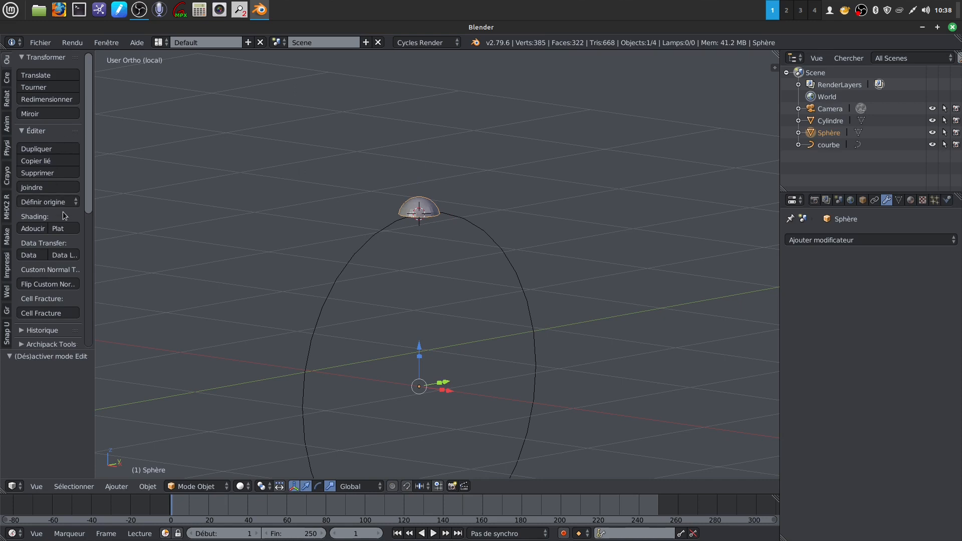
pyautogui.click(75, 203)
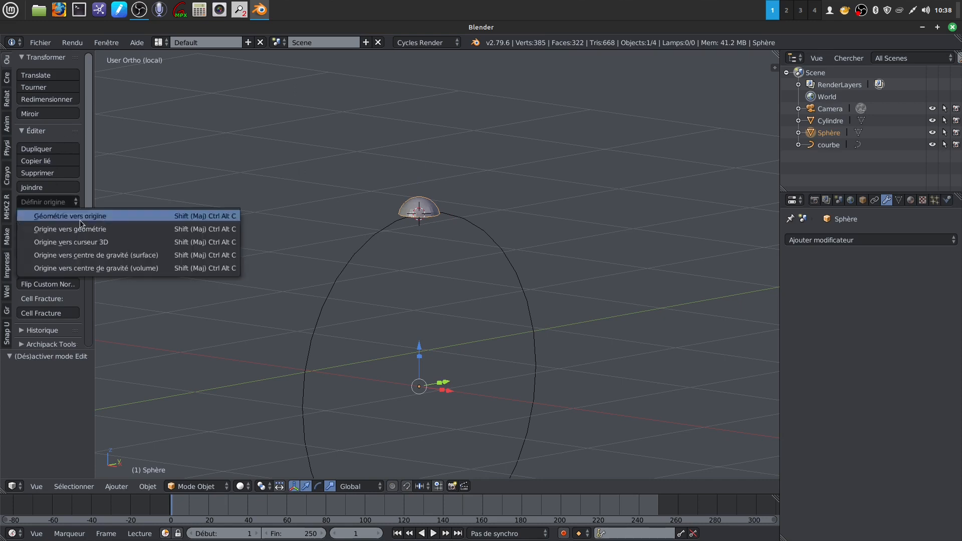
pyautogui.click(120, 243)
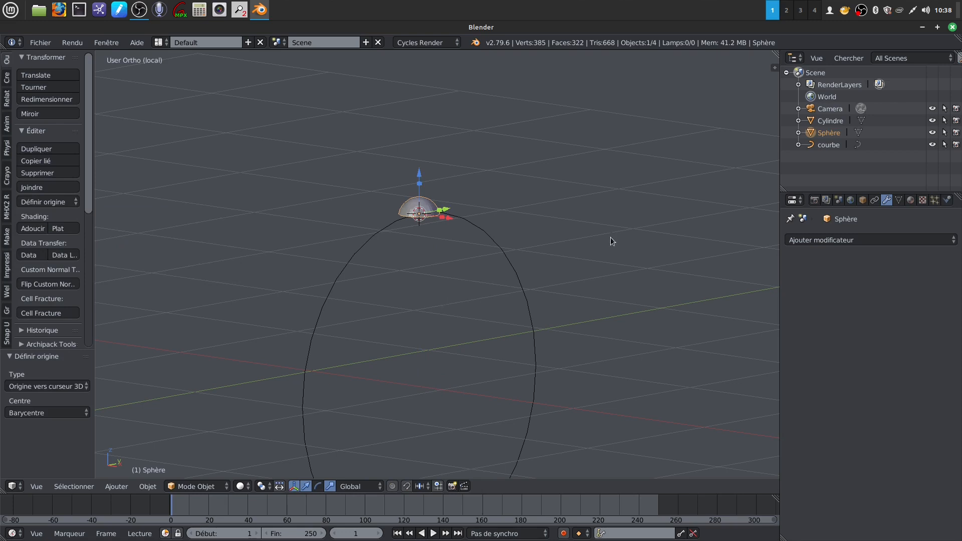
pyautogui.press('a')
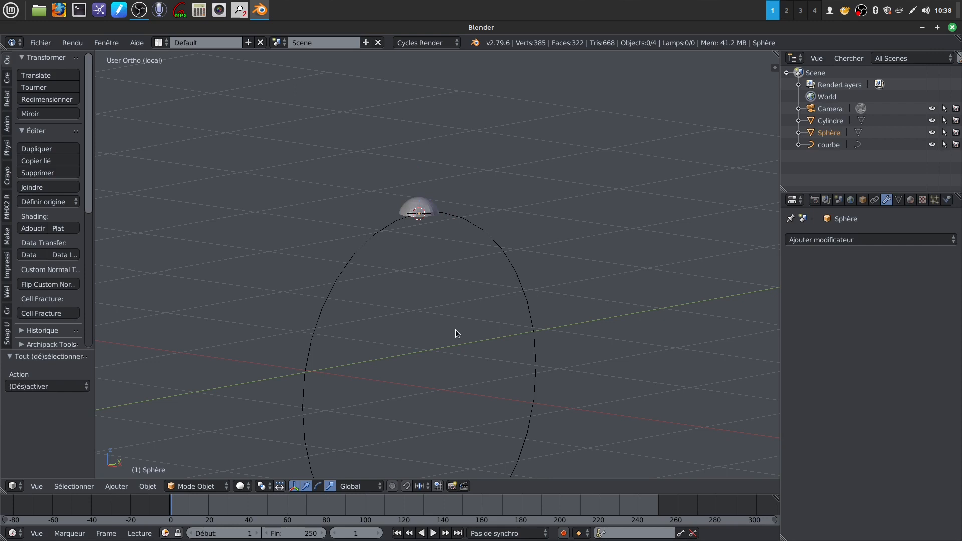
pyautogui.hotkey('shift', 's')
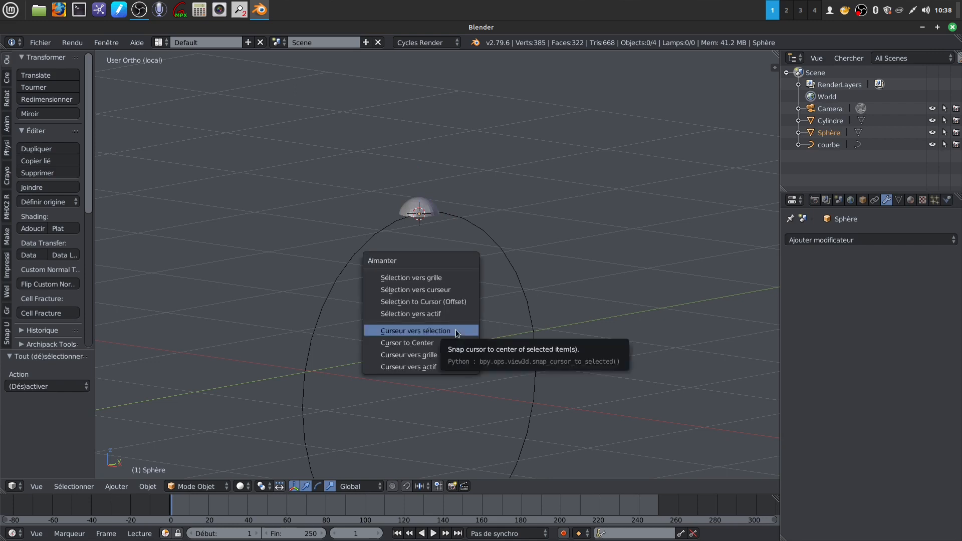
pyautogui.click(456, 329)
# - Select courbe and, in Edit Mode, snap the 3D cursor to the centre of all its points
pyautogui.rightClick(536, 326)
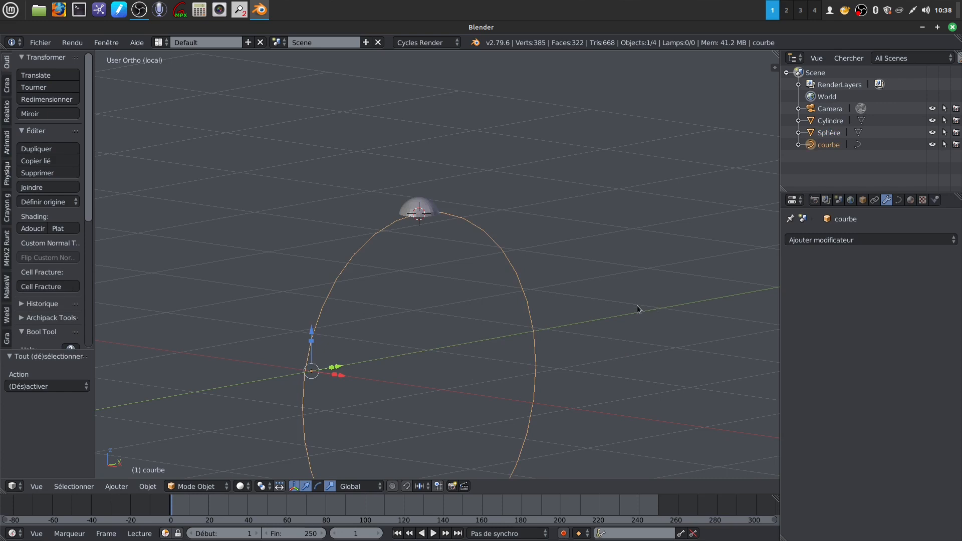
pyautogui.hotkey('shift', 's')
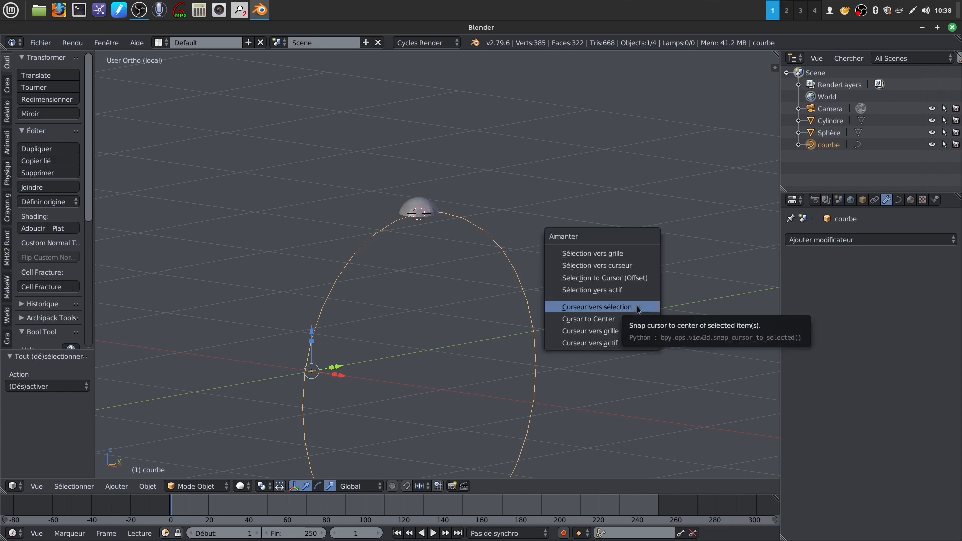
pyautogui.click(637, 307)
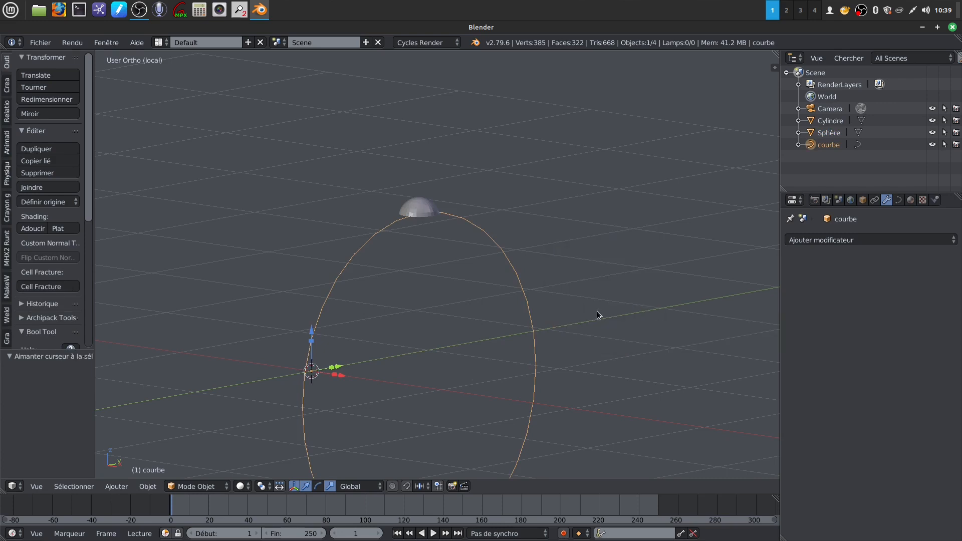
pyautogui.press('Tab')
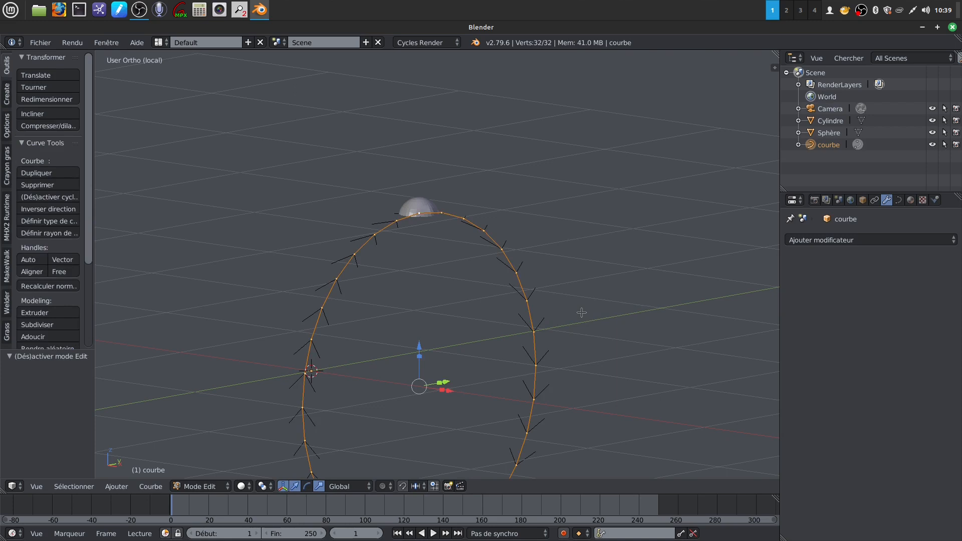
pyautogui.hotkey('shift', 's')
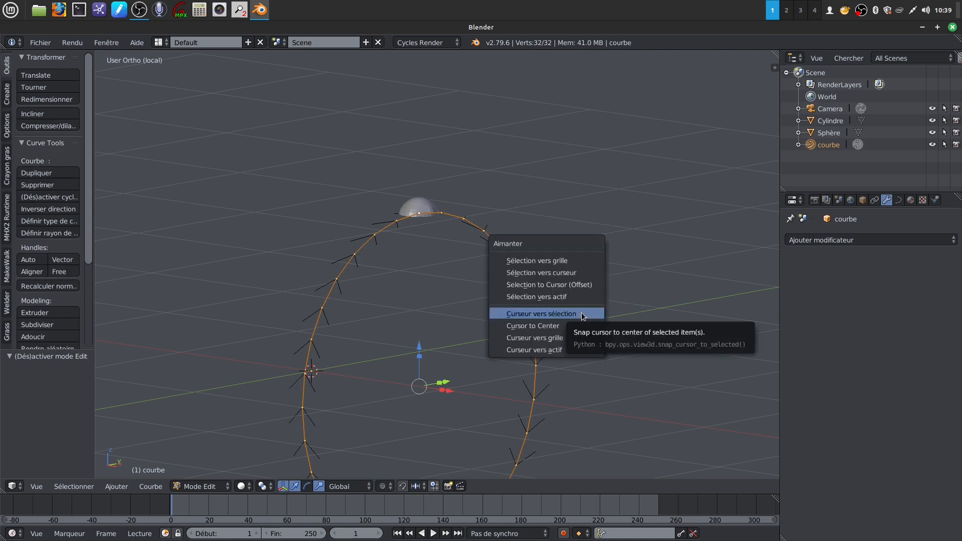
pyautogui.click(581, 313)
pyautogui.scroll(-3, 507, 337)
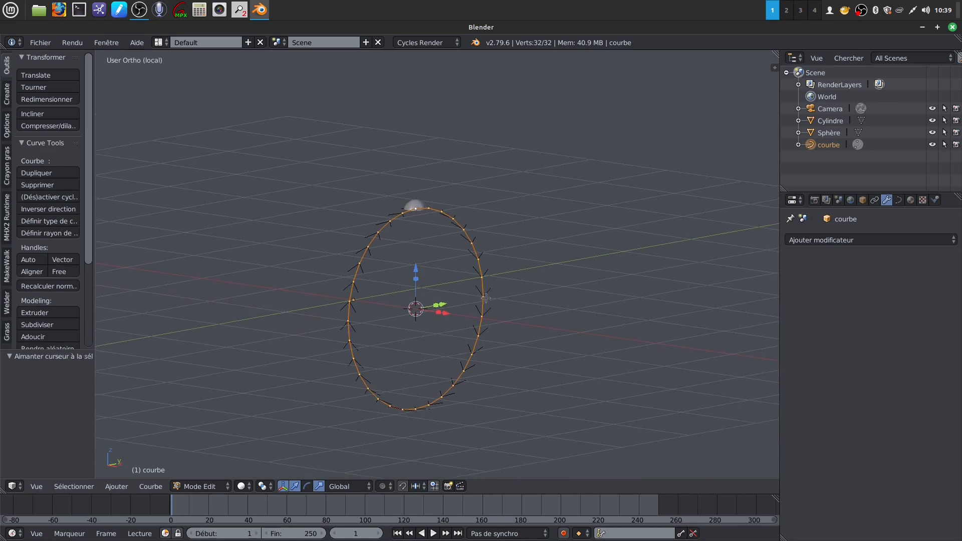
# - Return to Object Mode and snap the sphere cap to the 3D cursor at the curve's centre
pyautogui.press('Tab')
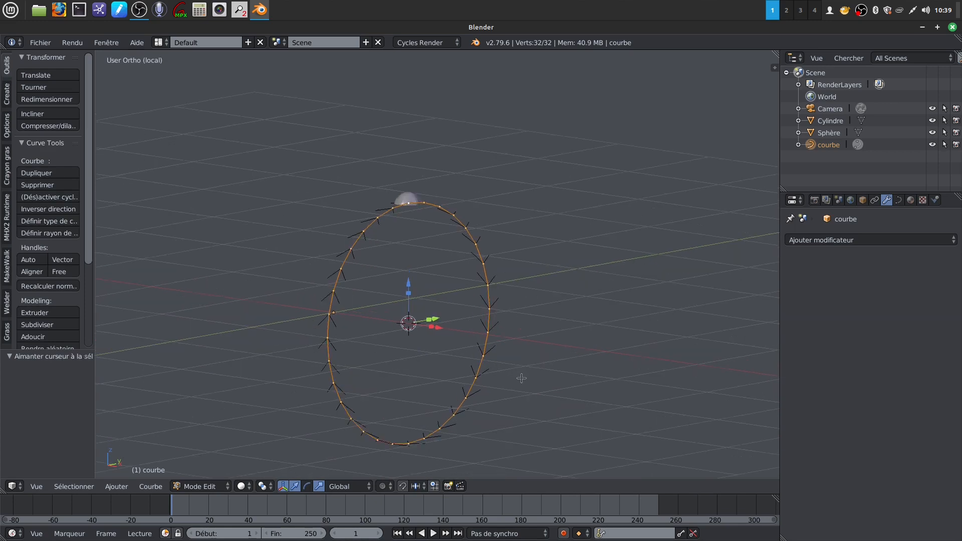
pyautogui.rightClick(411, 209)
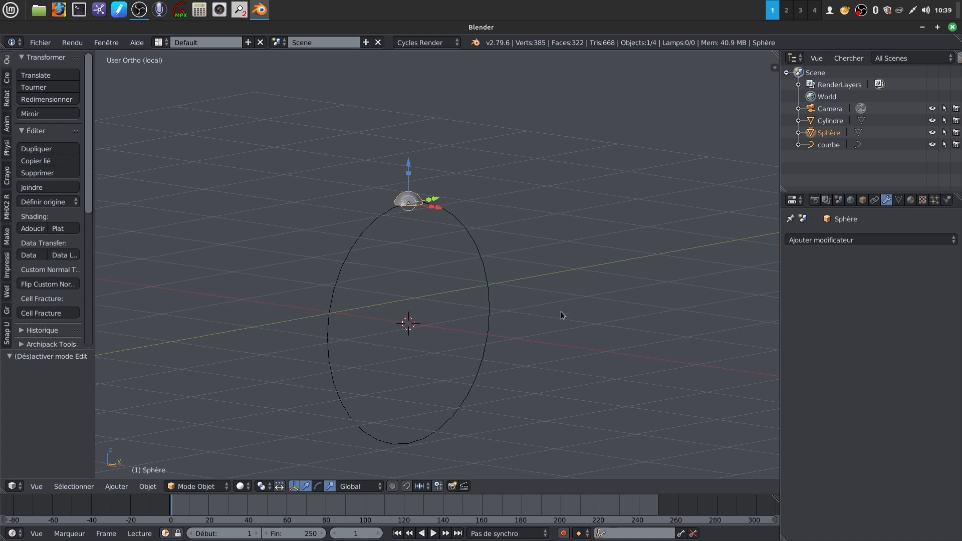
pyautogui.hotkey('shift', 's')
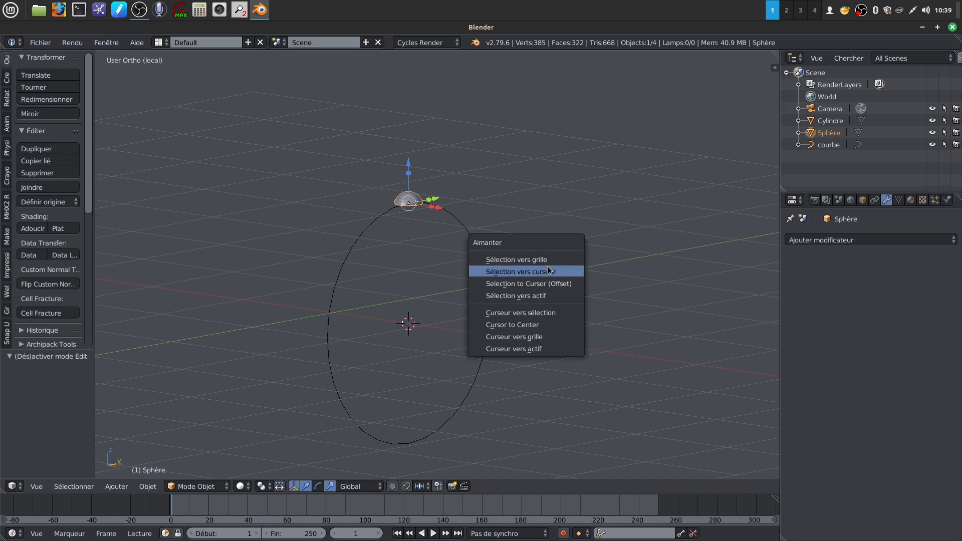
pyautogui.click(558, 275)
# - Add an Array modifier to the cap with a relative X offset of 1.3 and a count of 11
pyautogui.moveTo(557, 307); pyautogui.dragTo(509, 359, button='middle')
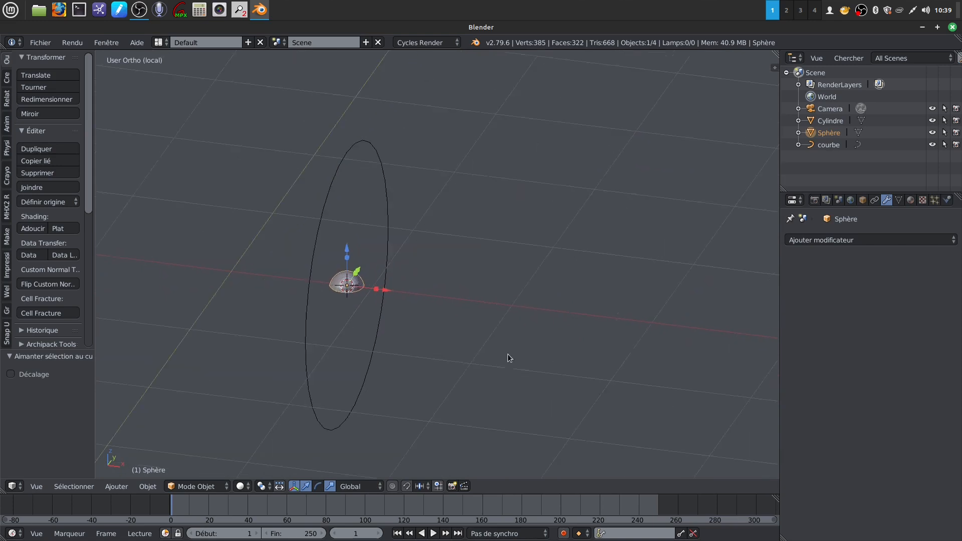
pyautogui.moveTo(506, 299); pyautogui.dragTo(491, 294, button='middle')
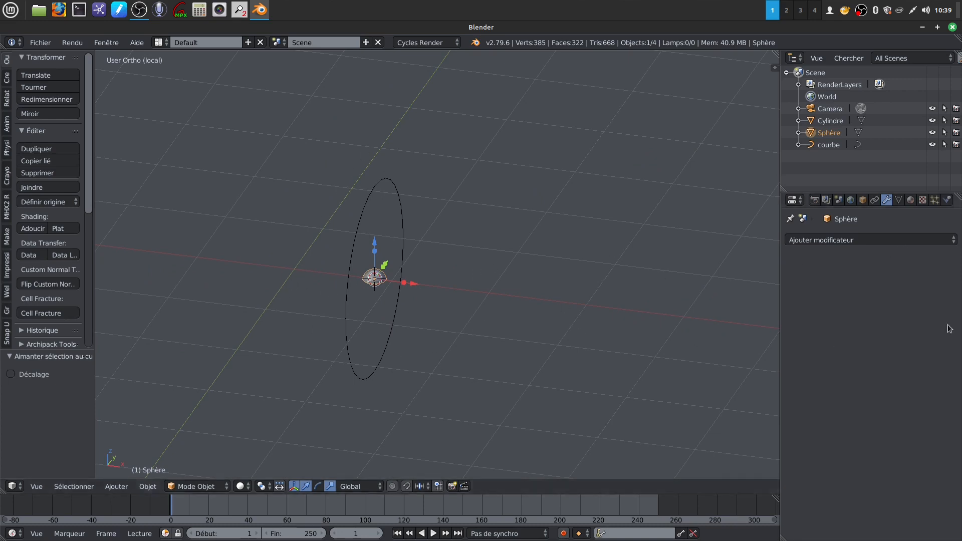
pyautogui.click(954, 241)
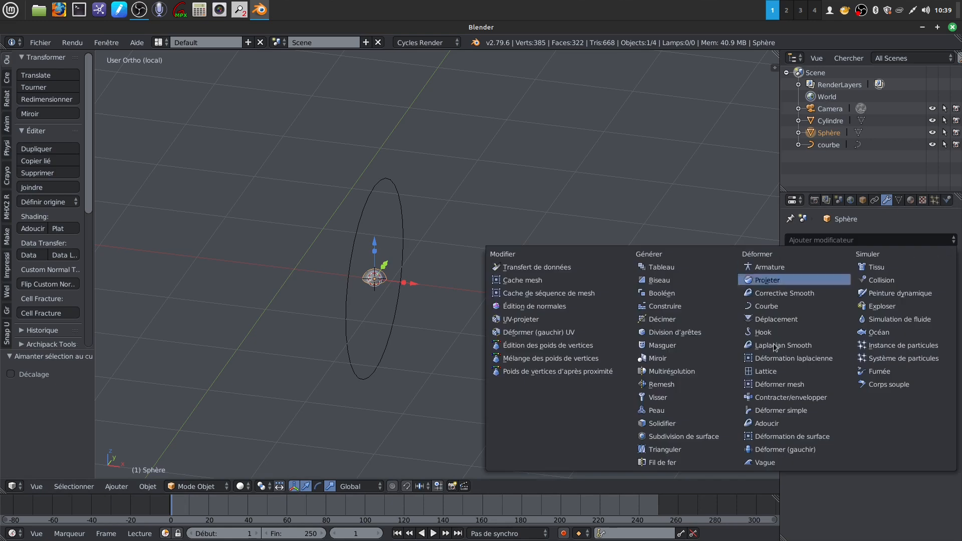
pyautogui.click(678, 267)
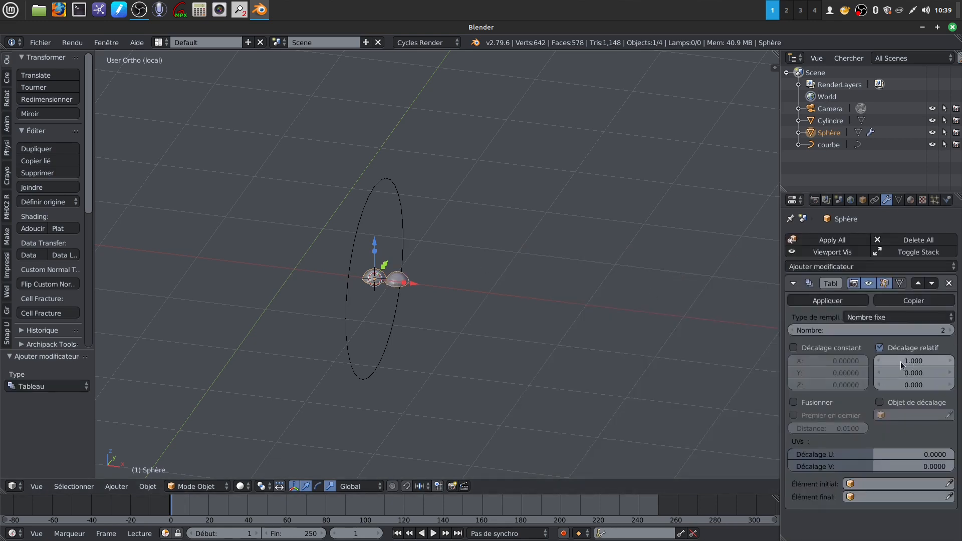
pyautogui.moveTo(936, 359); pyautogui.dragTo(953, 359)
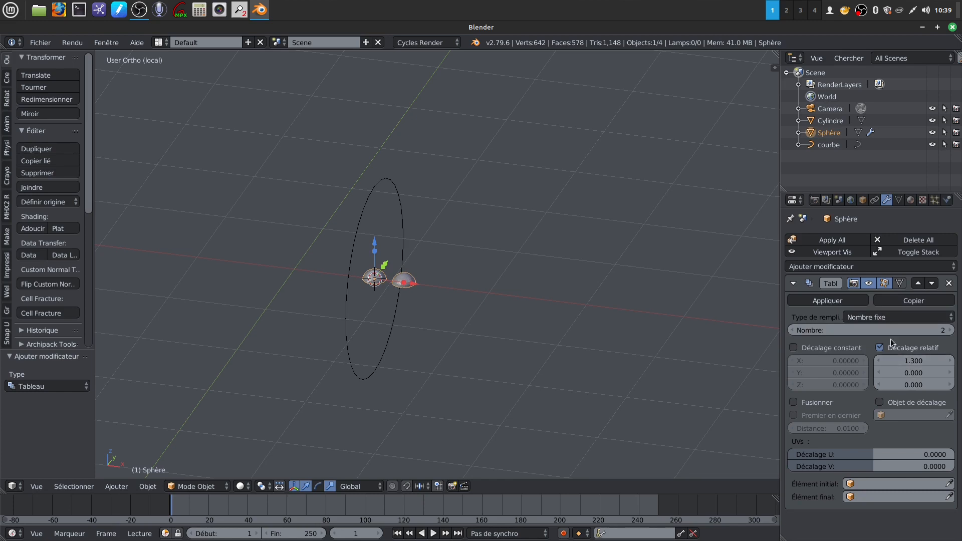
pyautogui.moveTo(893, 330); pyautogui.dragTo(946, 330)
pyautogui.scroll(-3, 653, 323)
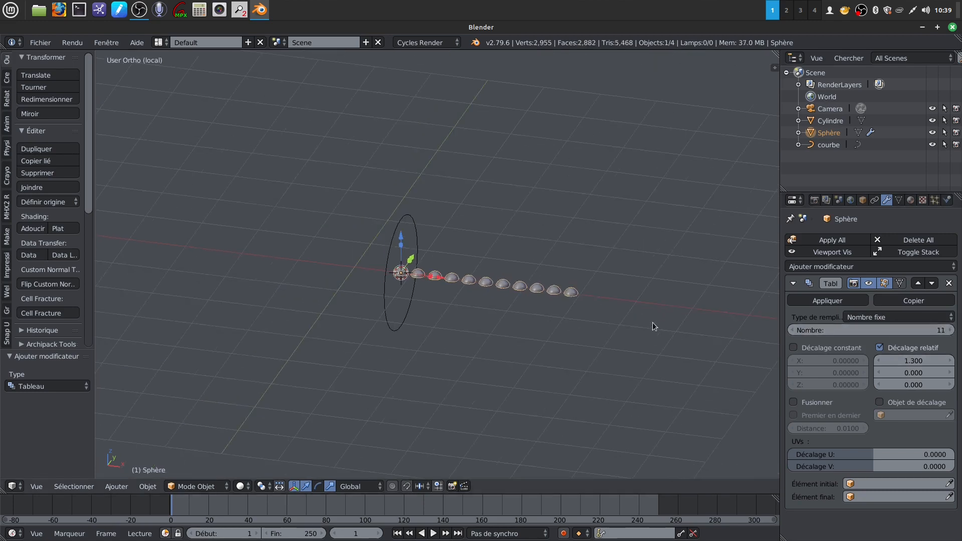
pyautogui.scroll(2, 597, 411)
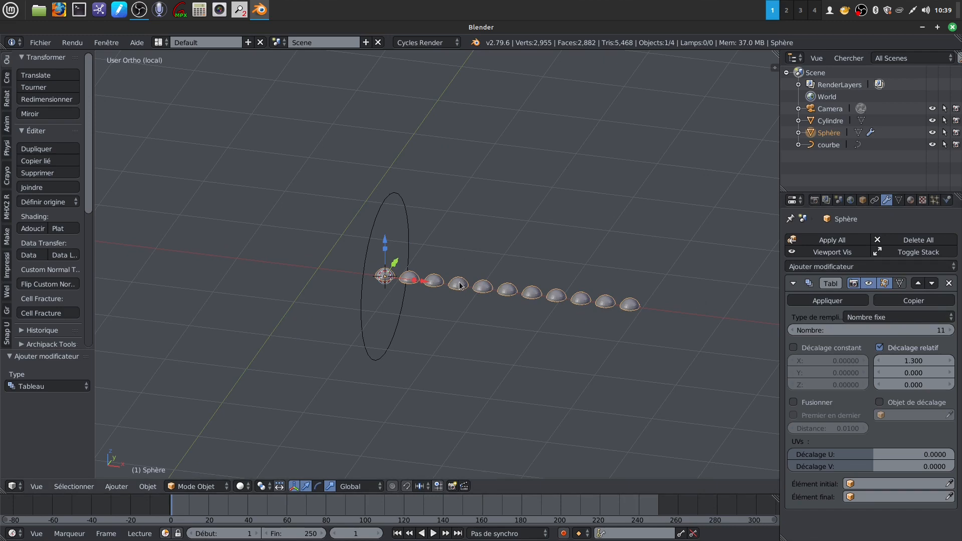
# - Add a Curve modifier to the cap array and set courbe as its deforming object
pyautogui.click(953, 268)
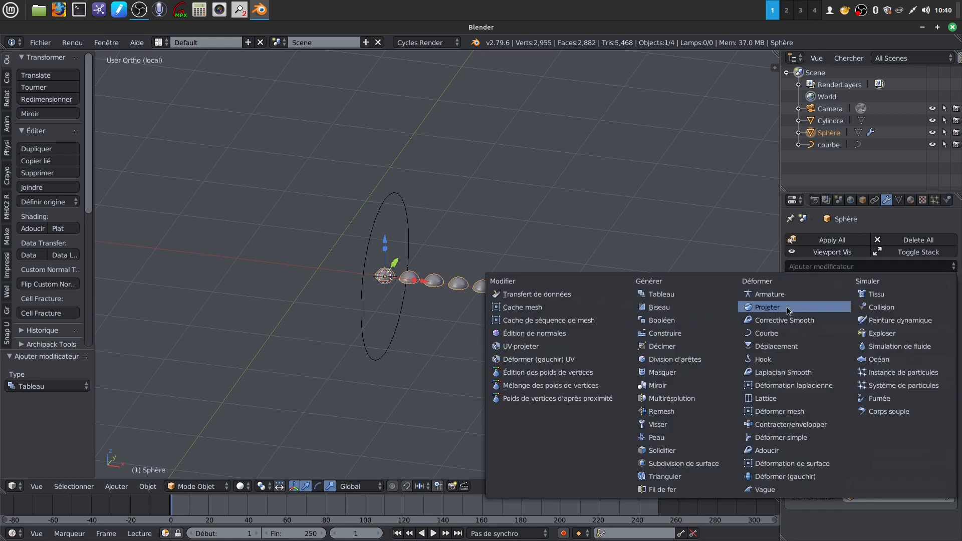
pyautogui.click(778, 334)
pyautogui.scroll(-3, 916, 420)
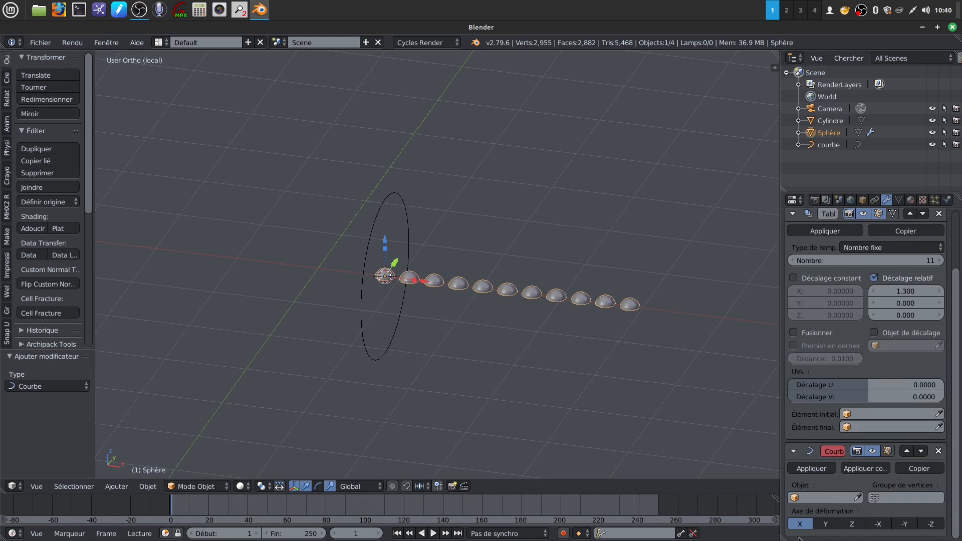
pyautogui.click(817, 498)
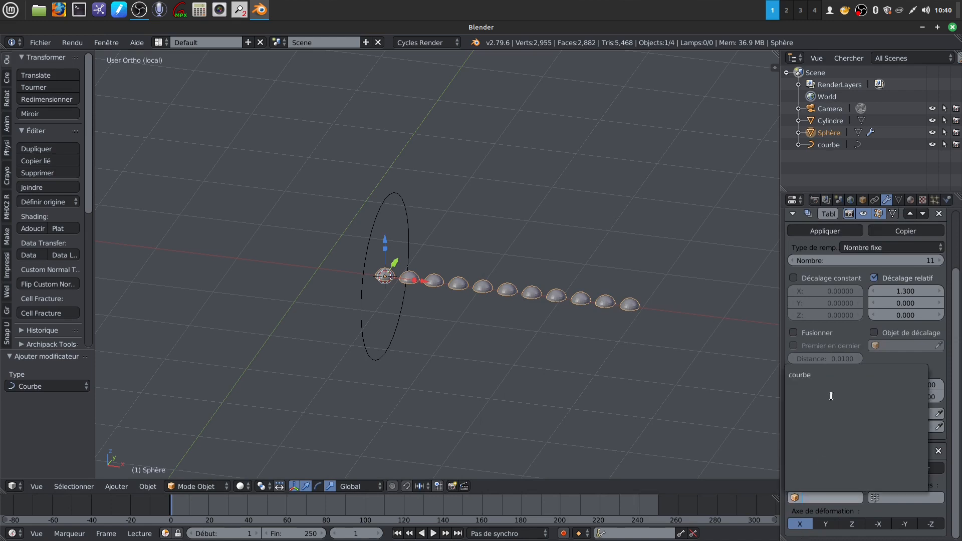
pyautogui.click(812, 377)
pyautogui.moveTo(621, 243); pyautogui.dragTo(558, 224, button='middle')
pyautogui.scroll(3, 582, 314)
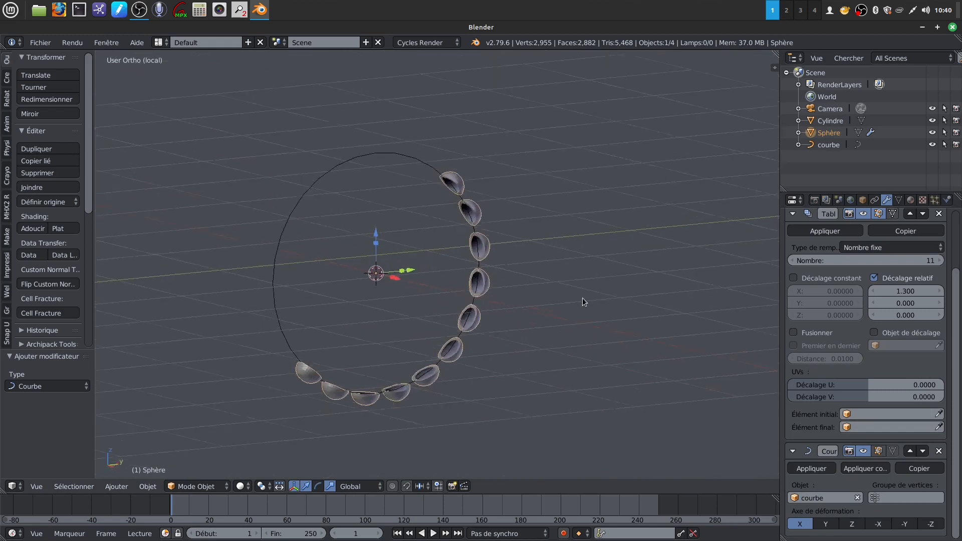
# - Raise the array count to 21 so the caps go all the way around the curve
pyautogui.scroll(1, 897, 265)
pyautogui.moveTo(877, 279)
pyautogui.mouseDown()
pyautogui.moveTo(911, 279)
pyautogui.moveTo(892, 284)
pyautogui.mouseUp()
pyautogui.click(939, 281)
pyautogui.click(940, 281)
pyautogui.click(939, 281)
# - Select courbe and scale it uniformly to about 1.006 to even out the spacing of the caps
pyautogui.moveTo(552, 196)
pyautogui.mouseDown(button='middle')
pyautogui.moveTo(501, 167)
pyautogui.moveTo(544, 215)
pyautogui.moveTo(559, 197)
pyautogui.moveTo(545, 208)
pyautogui.mouseUp(button='middle')
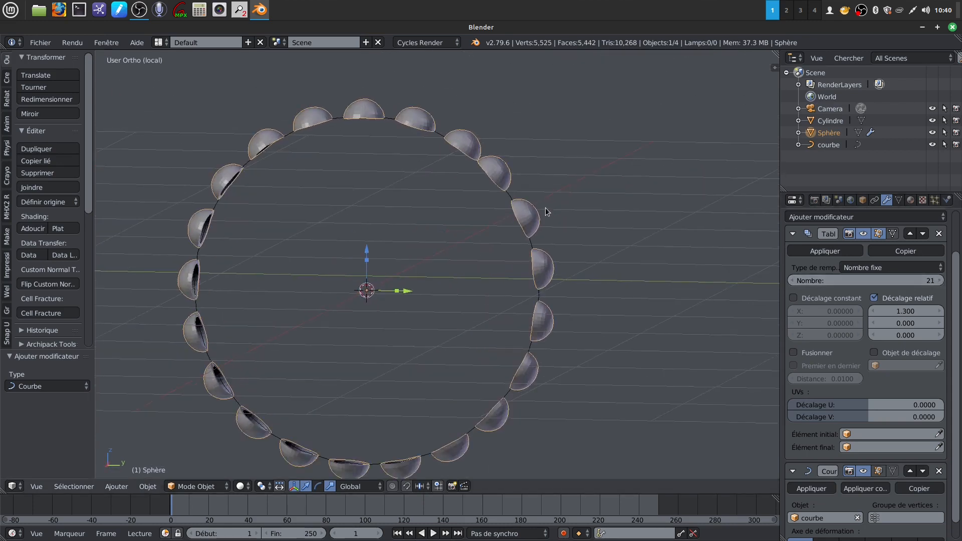
pyautogui.rightClick(519, 203)
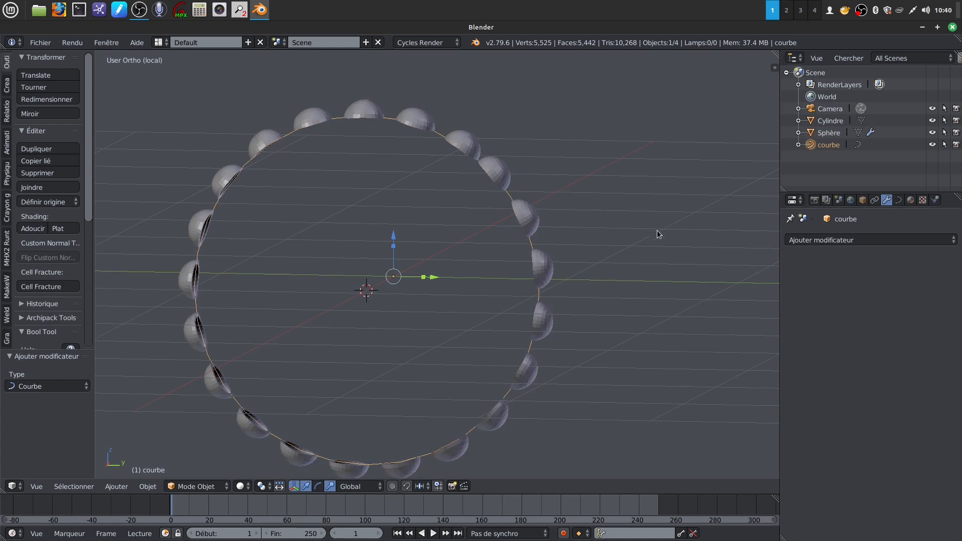
pyautogui.press('s')
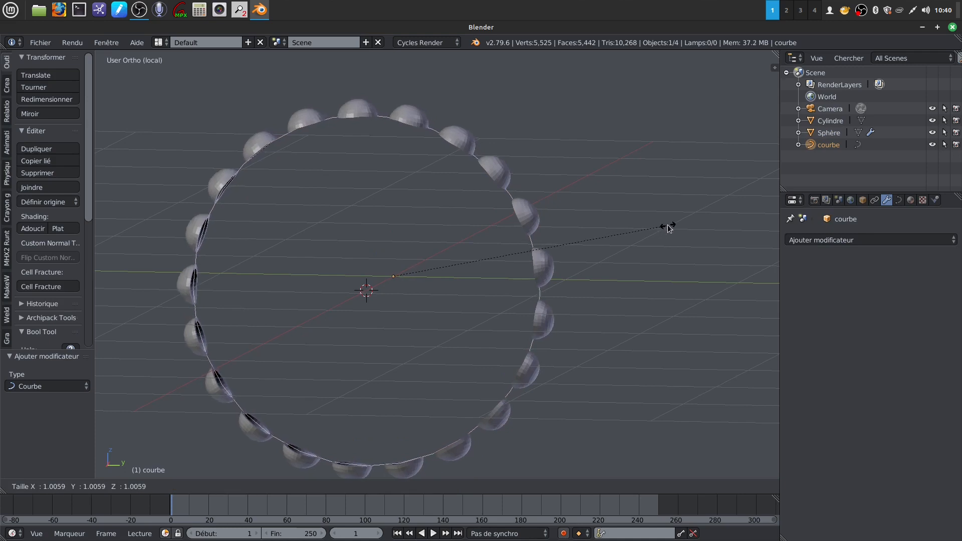
pyautogui.click(668, 224)
# - Leave local view to bring the cylinder back together with the ring of caps
pyautogui.scroll(-4, 549, 229)
pyautogui.moveTo(549, 229); pyautogui.dragTo(571, 312, button='middle')
pyautogui.scroll(3, 571, 312)
pyautogui.scroll(-2, 571, 311)
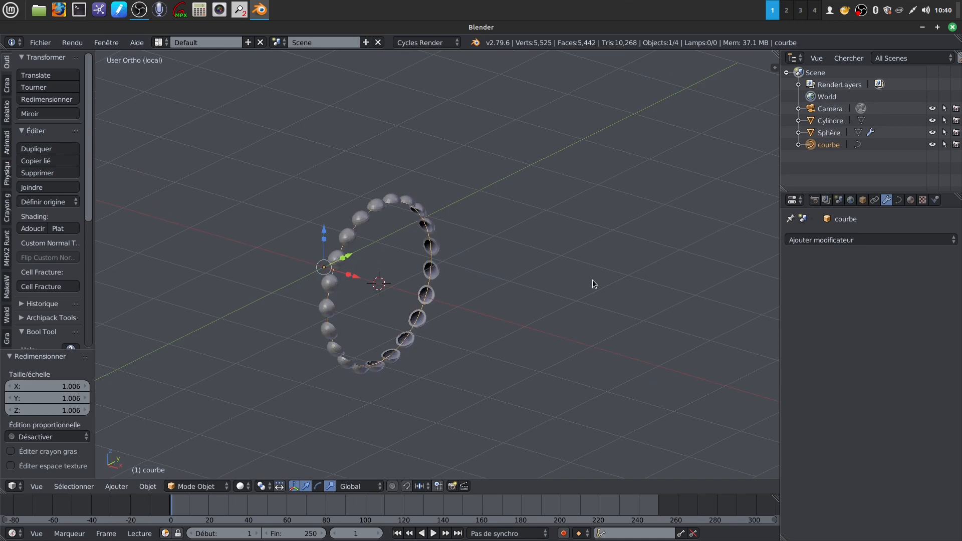
pyautogui.press('KP_Divide')
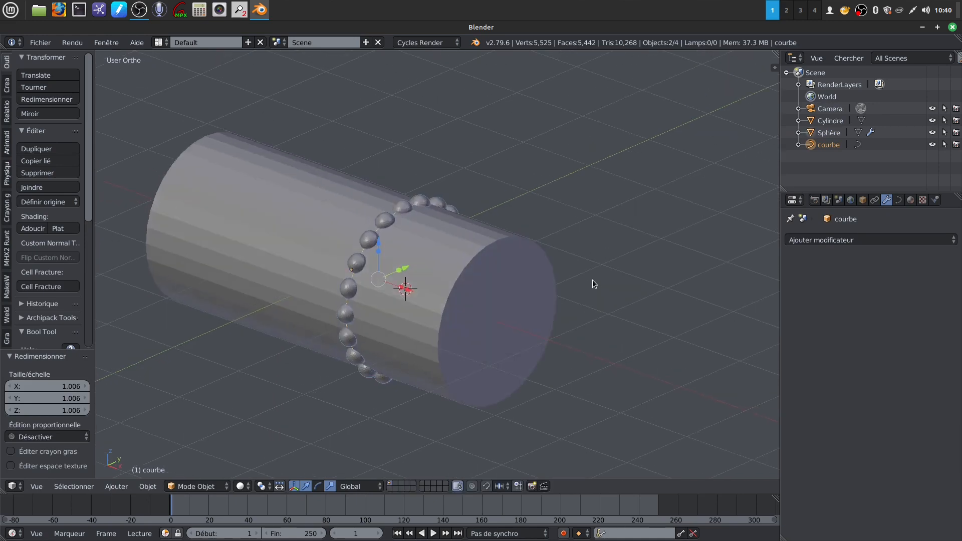
# - Examine how the ring of caps sits around the cylinder from both ends and up close
pyautogui.moveTo(518, 248); pyautogui.dragTo(544, 238, button='middle')
pyautogui.scroll(2, 504, 390)
pyautogui.keyDown('shift'); pyautogui.moveTo(485, 297); pyautogui.dragTo(524, 257, button='middle'); pyautogui.keyUp('shift')
pyautogui.scroll(1, 515, 314)
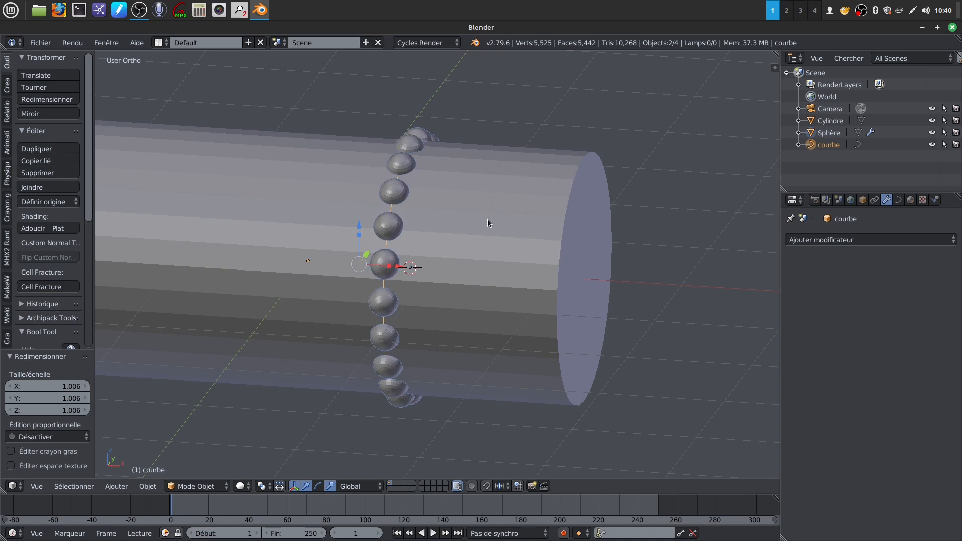
pyautogui.moveTo(515, 199); pyautogui.dragTo(494, 210, button='middle')
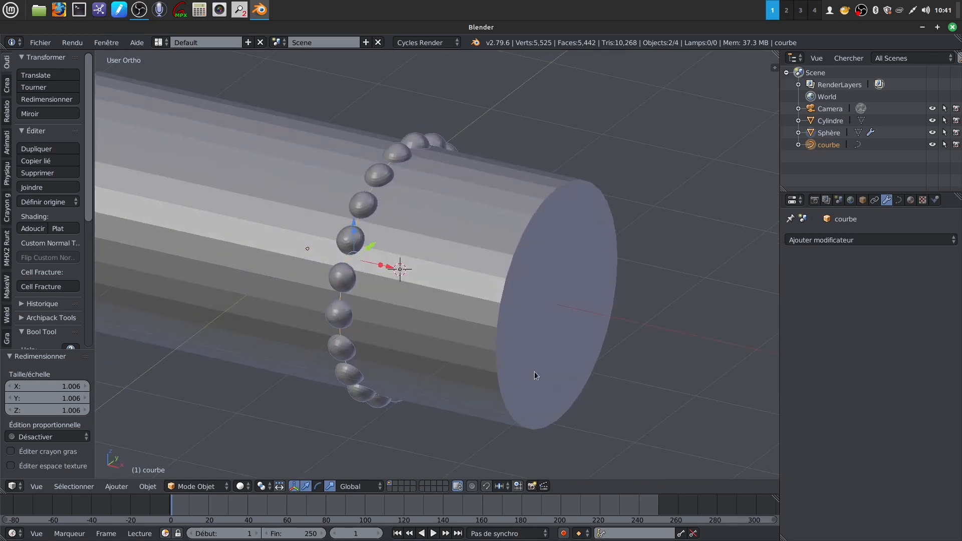
pyautogui.moveTo(507, 195); pyautogui.dragTo(472, 200, button='middle')
pyautogui.scroll(-2, 477, 171)
pyautogui.moveTo(548, 233); pyautogui.dragTo(557, 203, button='middle')
pyautogui.moveTo(606, 203); pyautogui.dragTo(602, 218, button='middle')
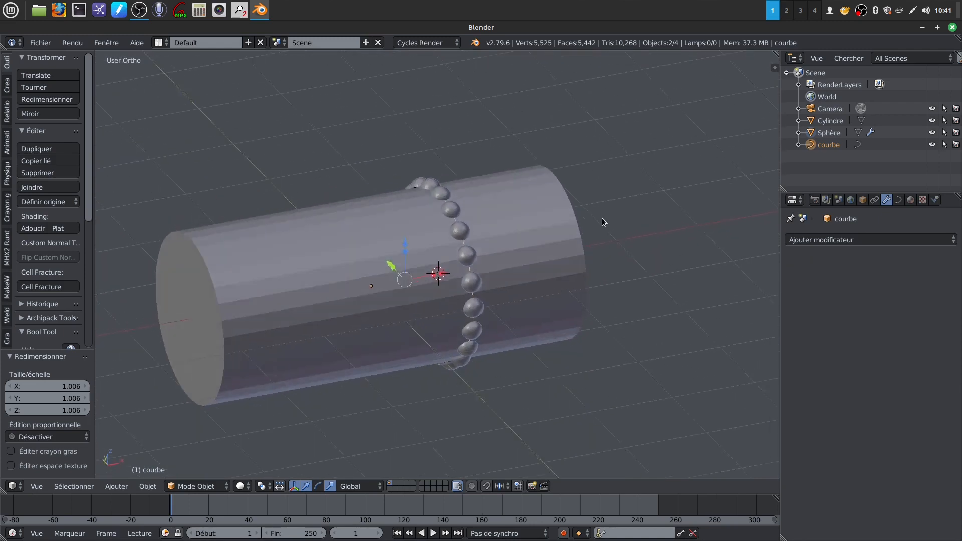
pyautogui.scroll(2, 588, 321)
pyautogui.moveTo(558, 264); pyautogui.dragTo(595, 241, button='middle')
pyautogui.scroll(-2, 498, 248)
pyautogui.scroll(1, 464, 230)
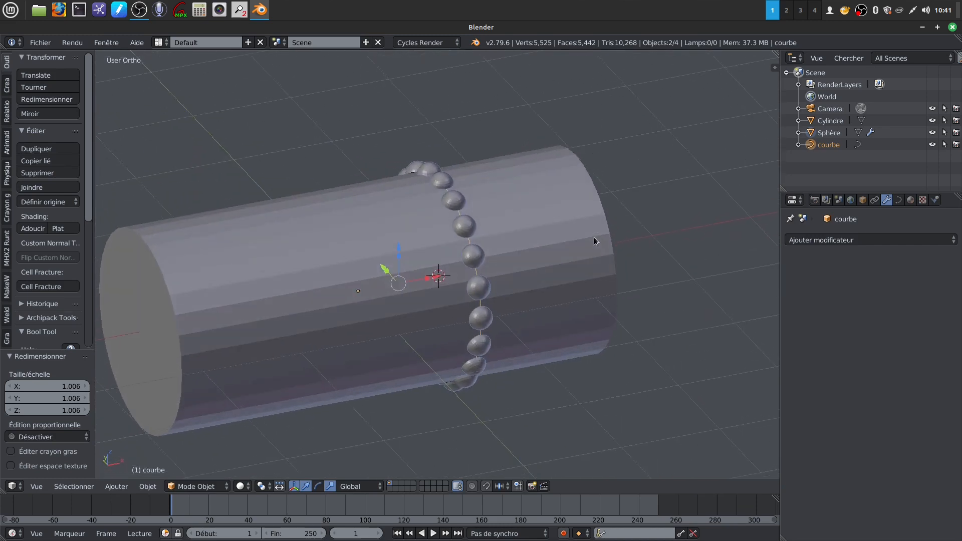
pyautogui.moveTo(563, 199); pyautogui.dragTo(527, 256, button='middle')
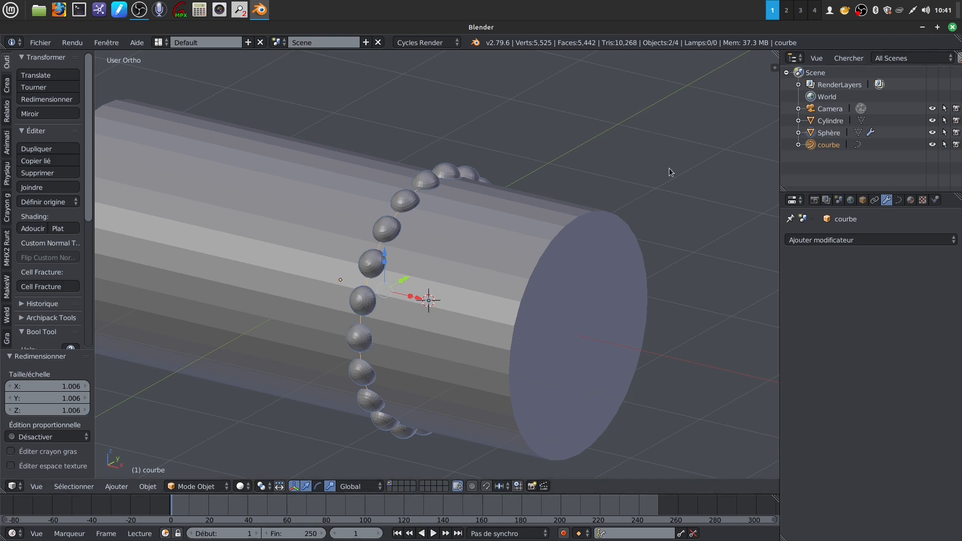
# - Minimize Blender and look through the system's installed applications under Son et vidéo, Administration and Préférences
pyautogui.click(924, 28)
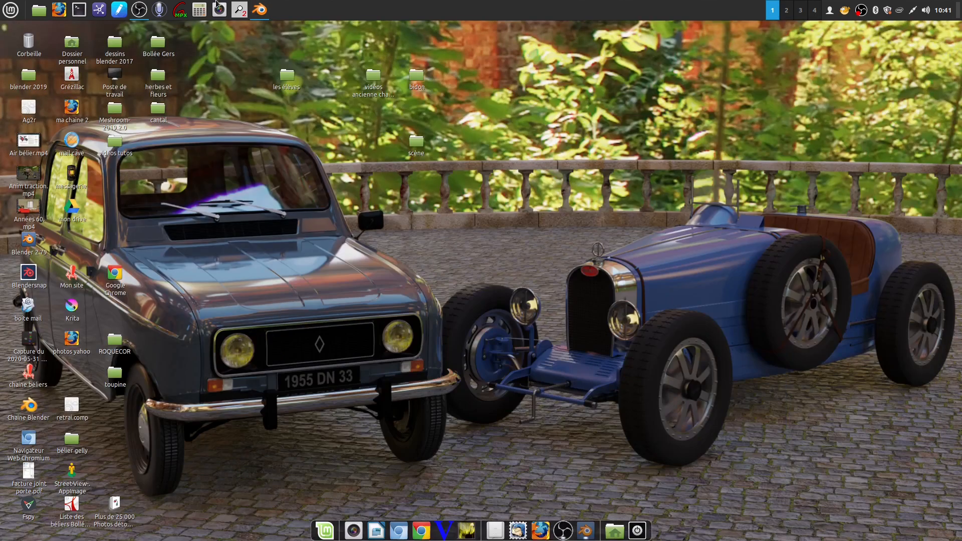
pyautogui.click(4, 9)
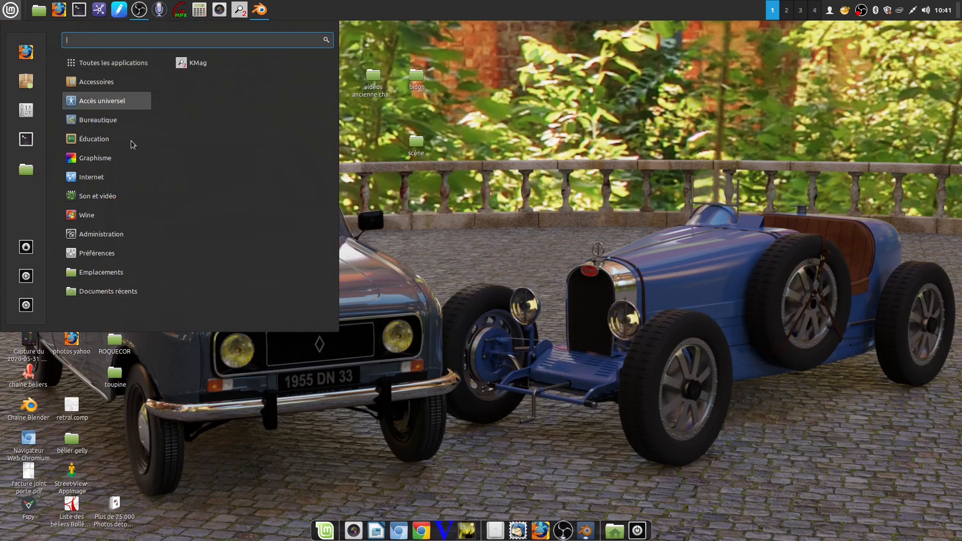
pyautogui.moveTo(115, 198)
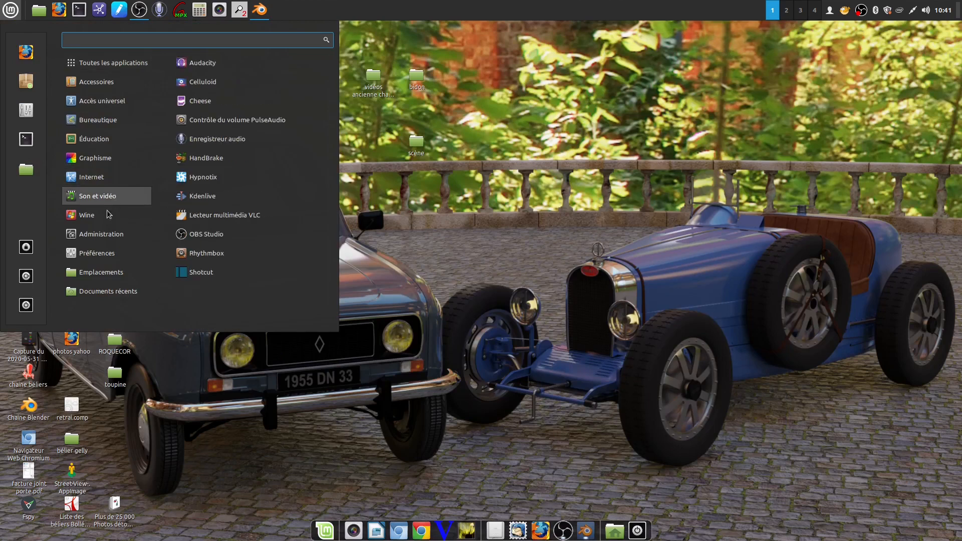
pyautogui.moveTo(98, 239)
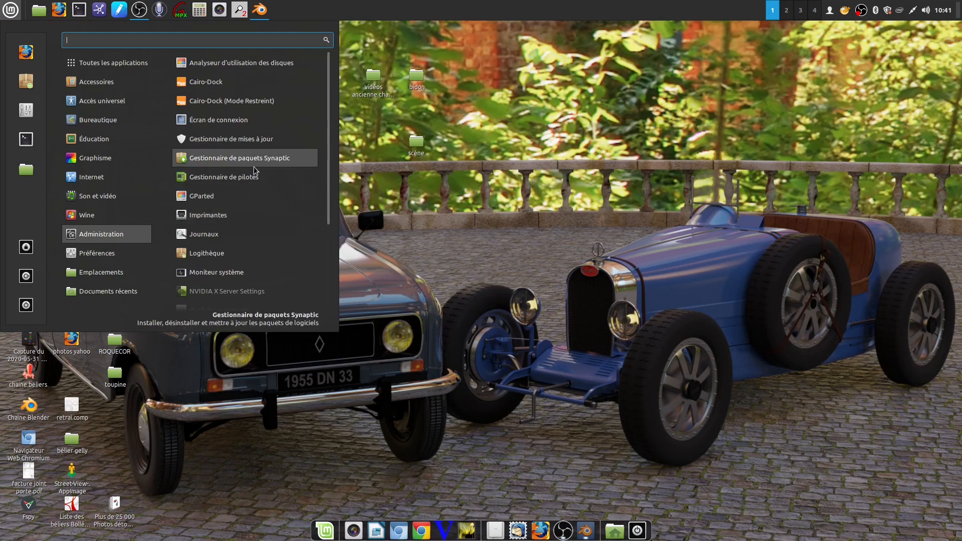
pyautogui.scroll(-1, 242, 225)
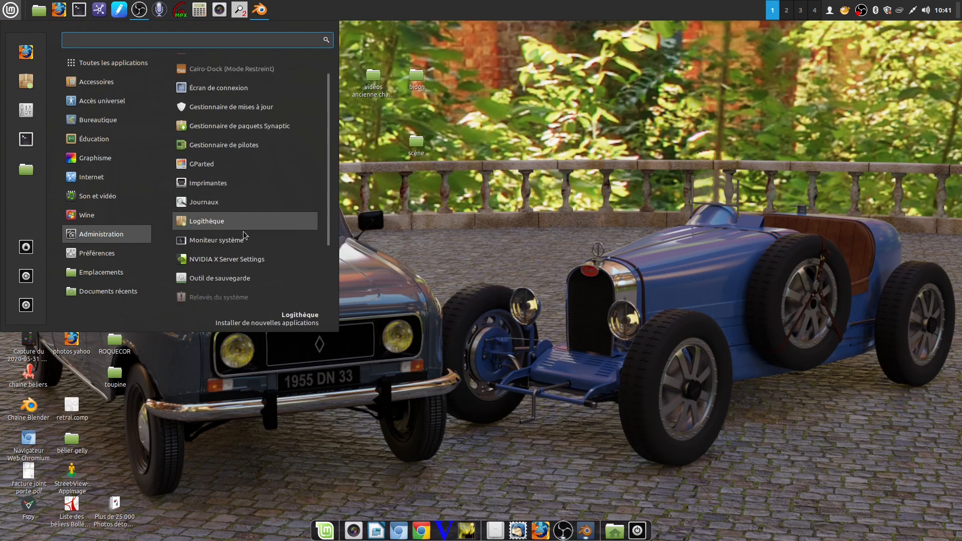
pyautogui.scroll(-3, 256, 251)
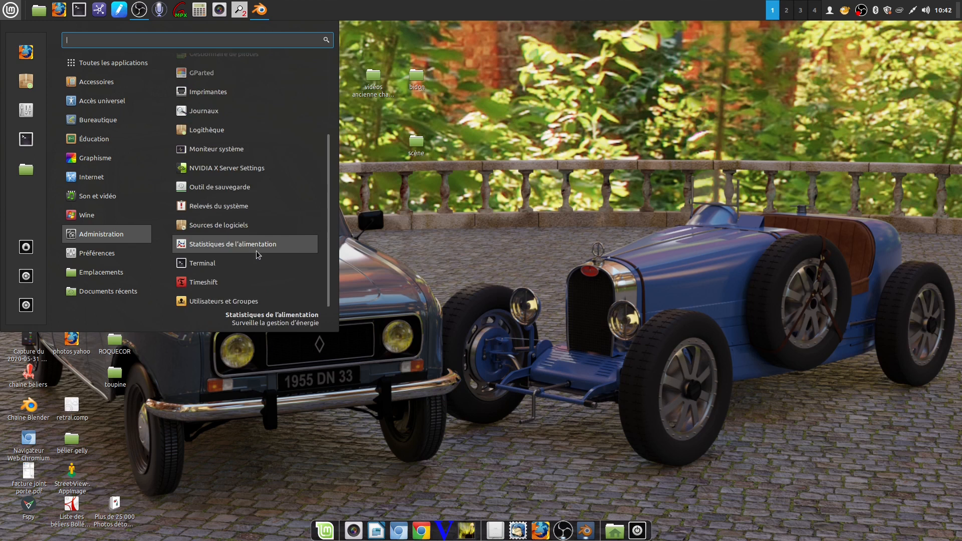
pyautogui.scroll(4, 257, 251)
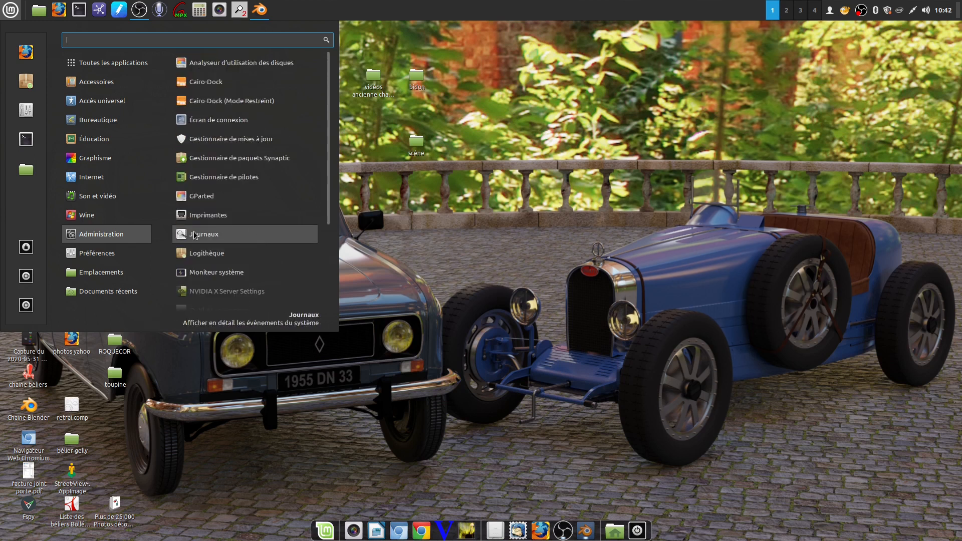
pyautogui.moveTo(131, 254)
pyautogui.scroll(-8, 282, 217)
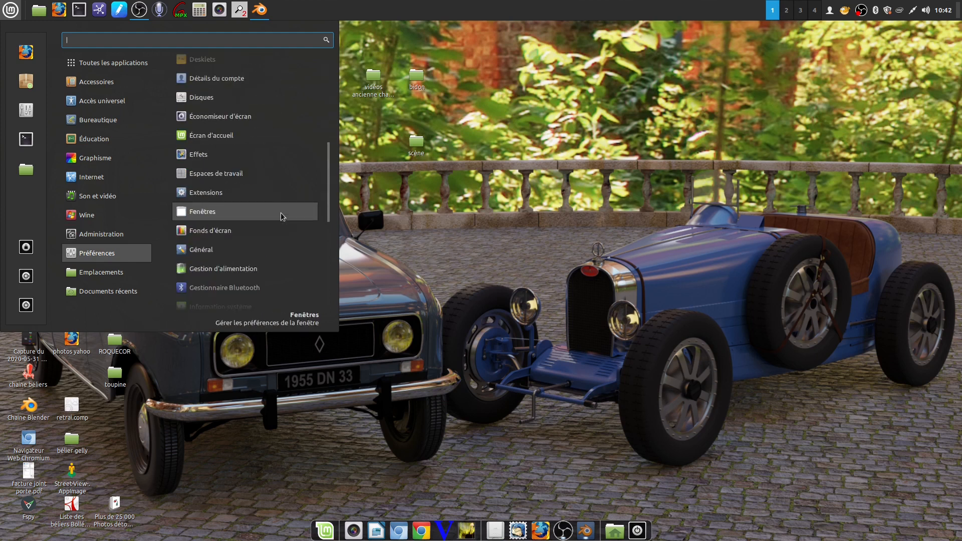
pyautogui.scroll(-3, 281, 212)
pyautogui.scroll(-3, 281, 213)
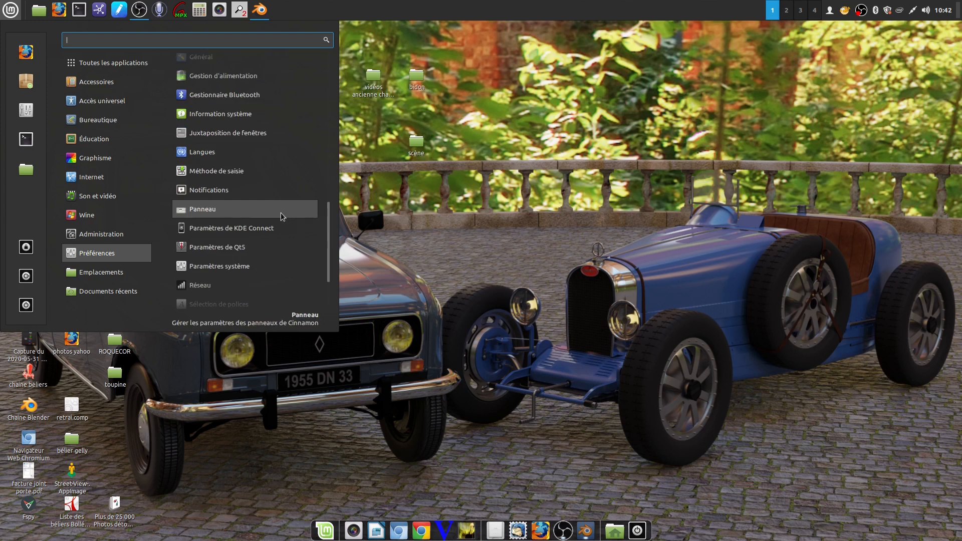
pyautogui.scroll(7, 281, 213)
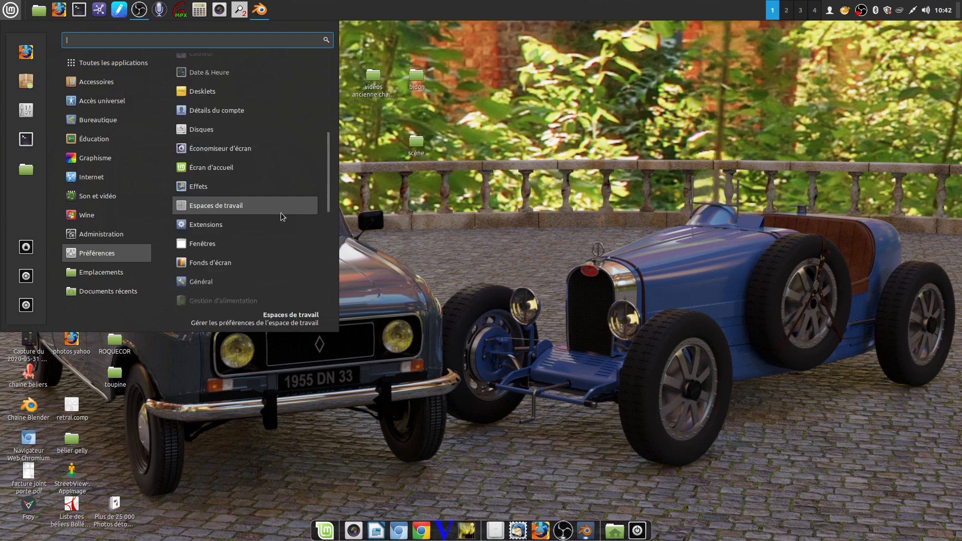
pyautogui.scroll(4, 281, 212)
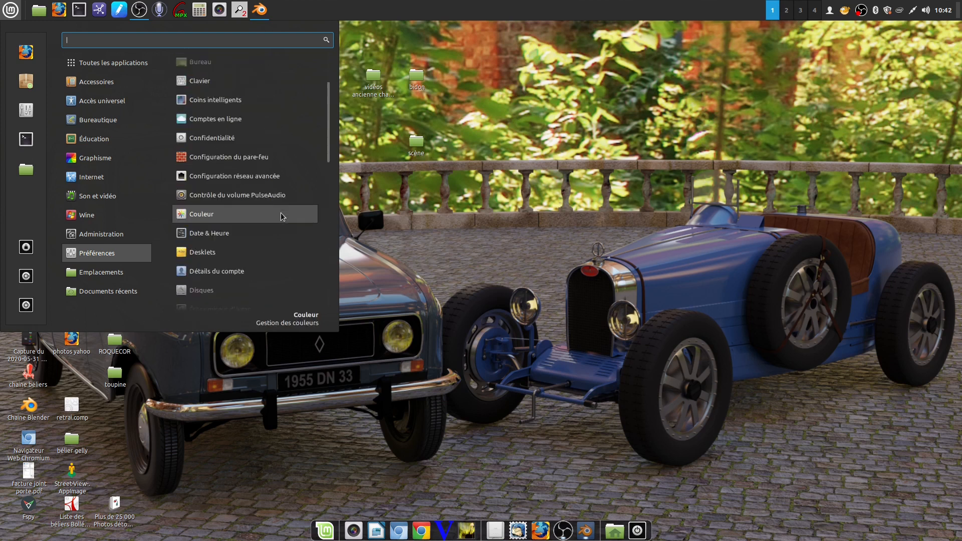
pyautogui.scroll(3, 280, 212)
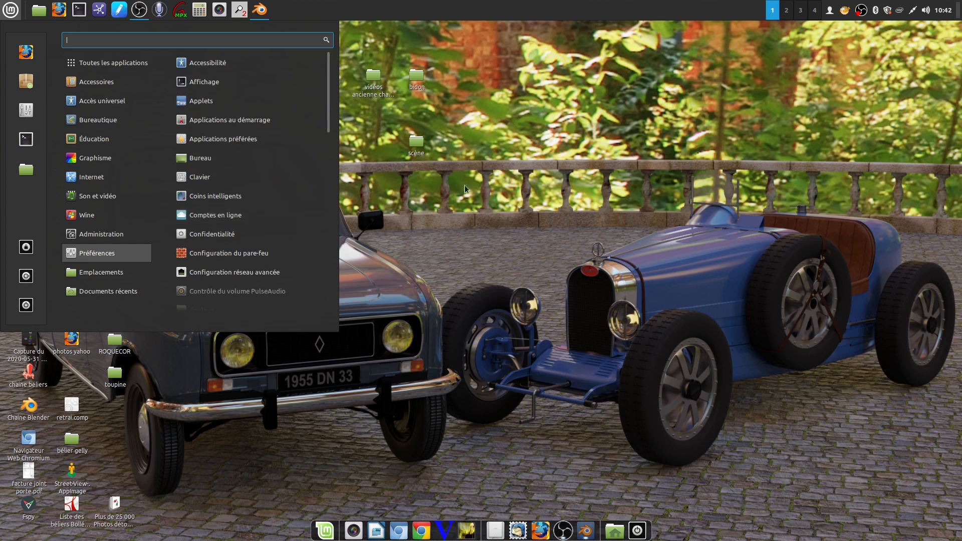
pyautogui.click(474, 182)
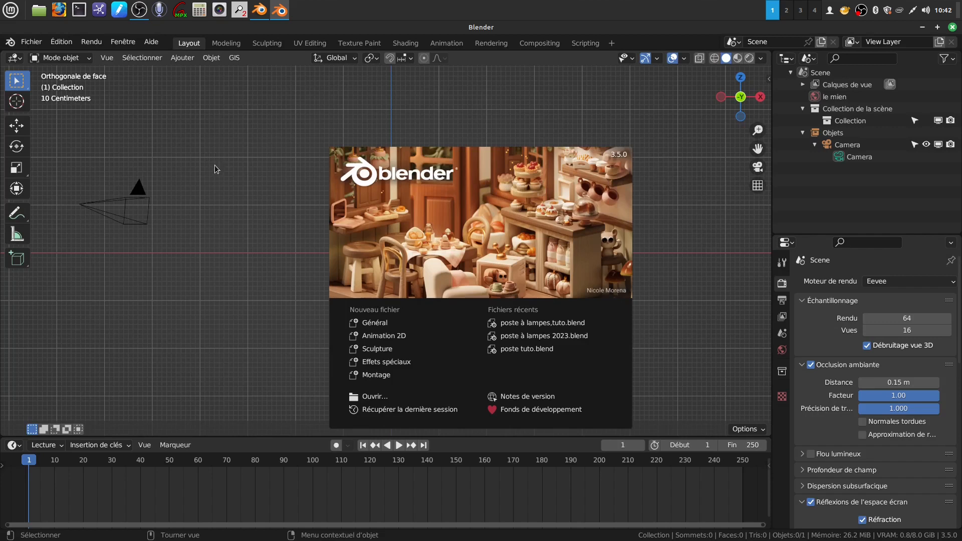
# - In Blender 3.5, dismiss the splash screen and examine the Cycles render devices in the Système preferences
pyautogui.click(232, 191)
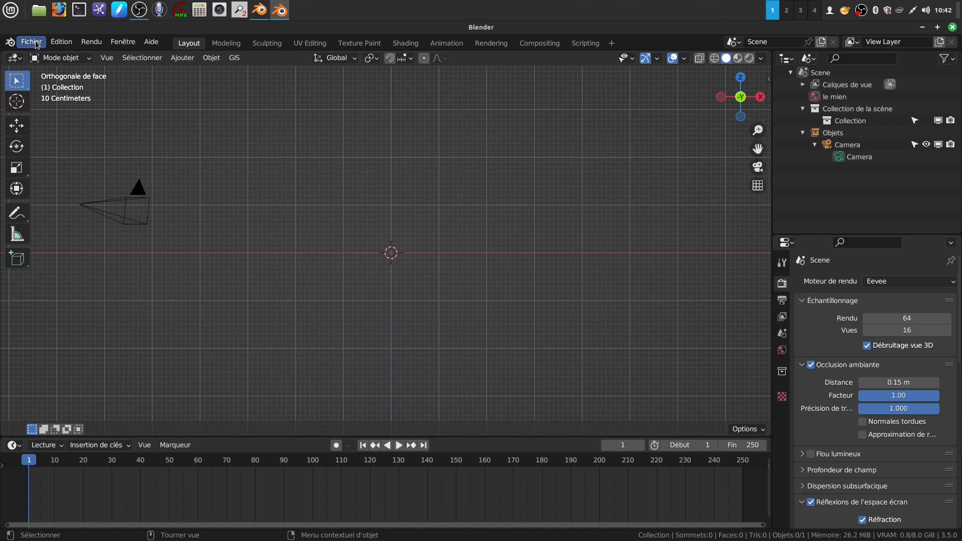
pyautogui.click(61, 42)
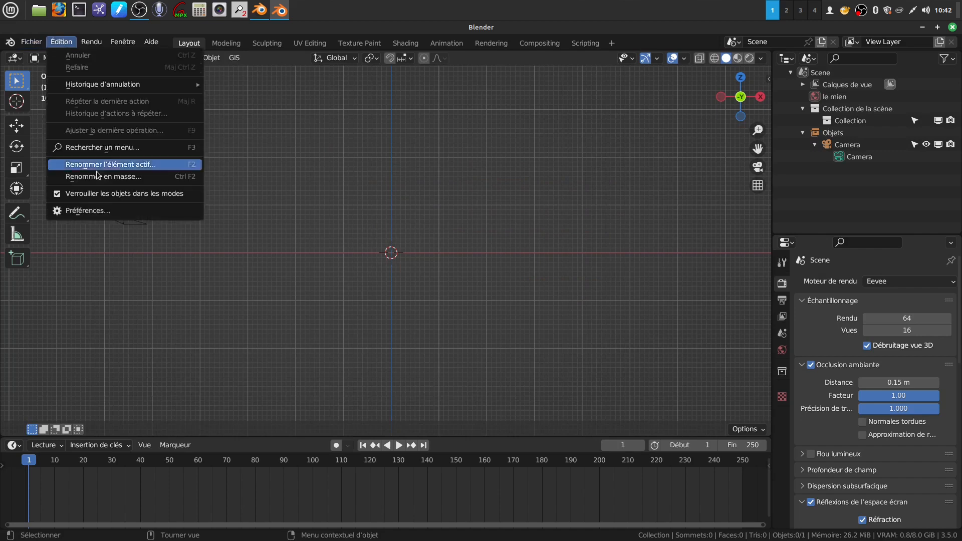
pyautogui.click(99, 211)
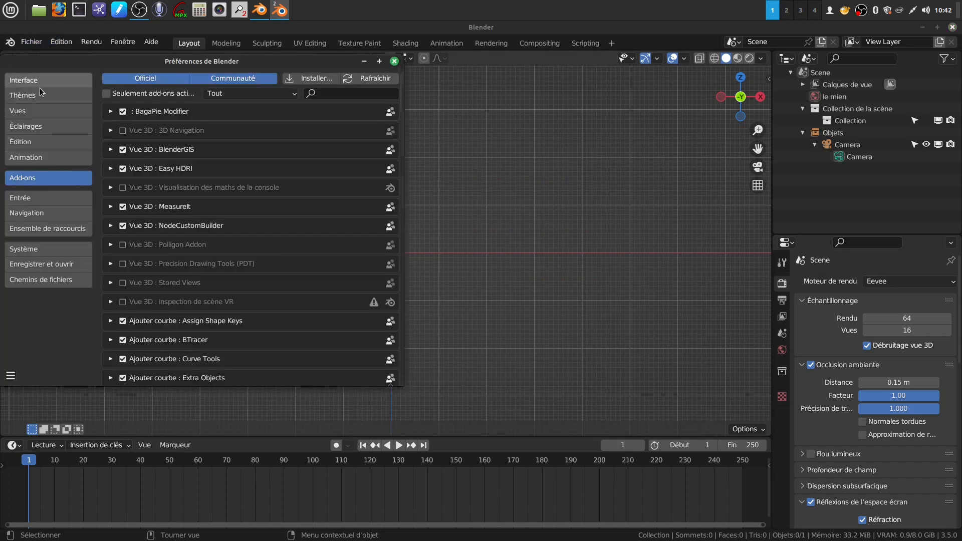
pyautogui.click(53, 255)
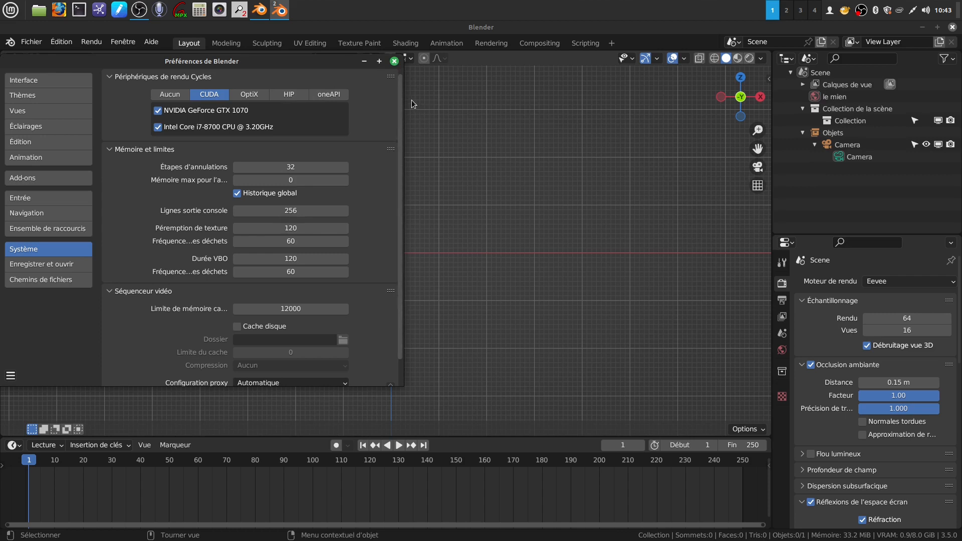
# - Close the preferences and Blender 3.5, and return to the cylinder scene in Blender 2.79
pyautogui.click(395, 62)
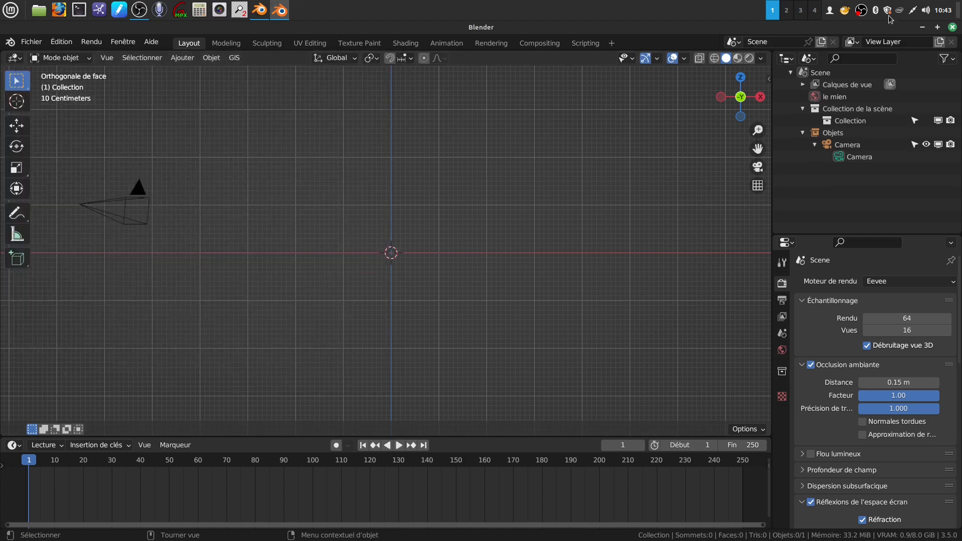
pyautogui.click(952, 27)
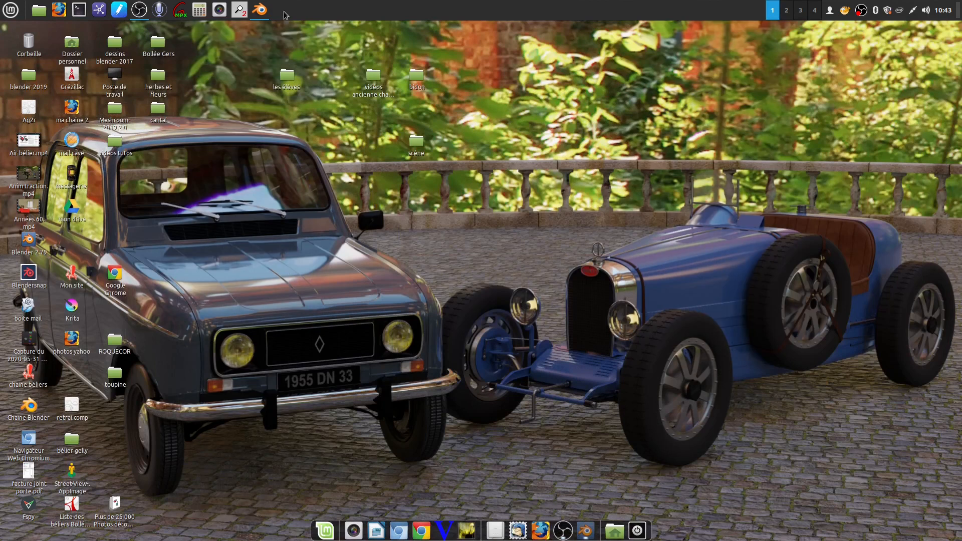
pyautogui.click(260, 11)
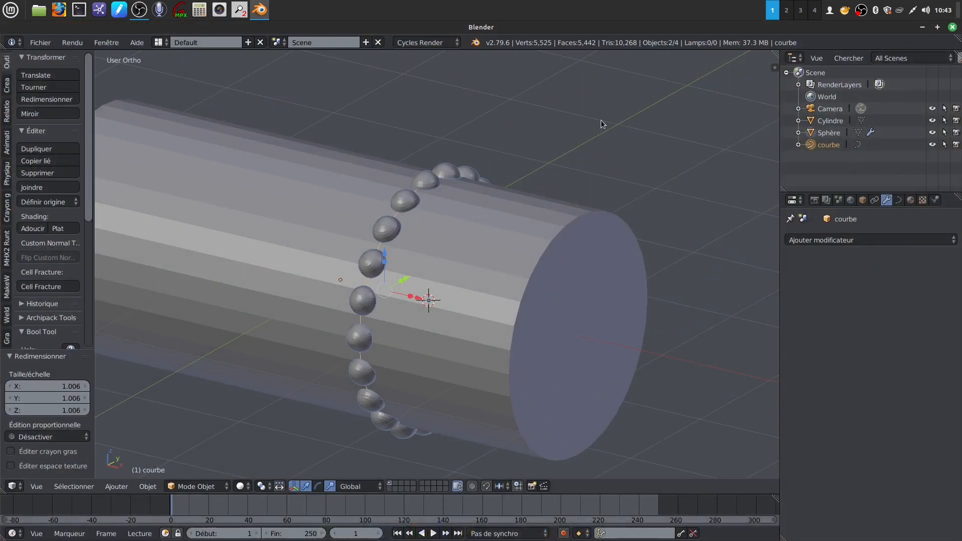